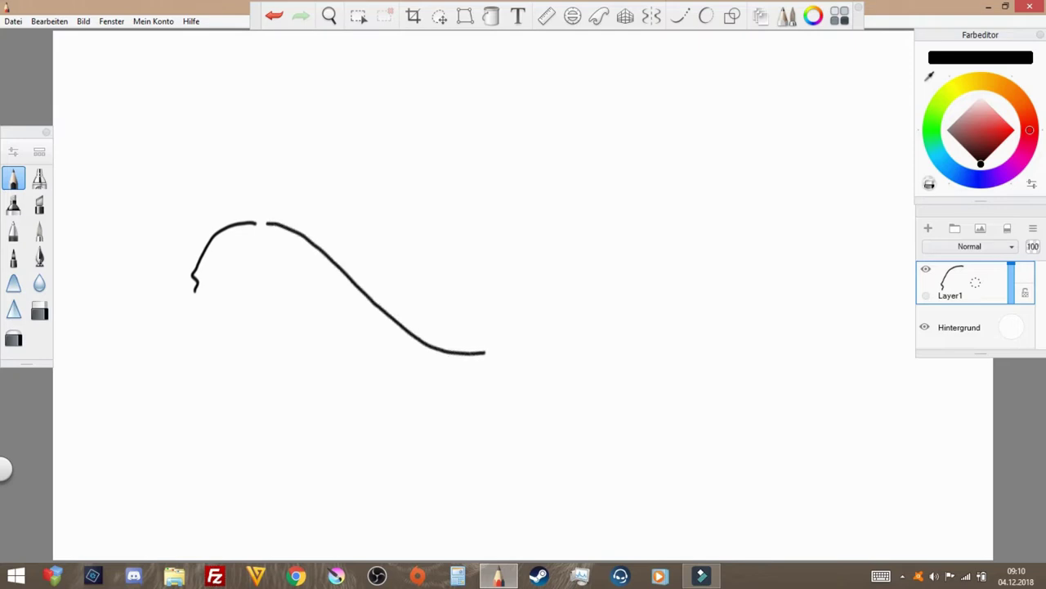
Step: Draw the sideways cat's curved tail, hind paw with toes and front leg with a zigzag fur edge in black pencil
mouse_move(255, 223)
mouse_down()
mouse_move(271, 154)
mouse_move(299, 125)
mouse_move(327, 111)
mouse_move(470, 93)
mouse_move(517, 49)
mouse_move(522, 107)
mouse_move(501, 145)
mouse_move(460, 169)
mouse_move(412, 170)
mouse_move(449, 132)
mouse_move(335, 140)
mouse_move(263, 221)
mouse_up()
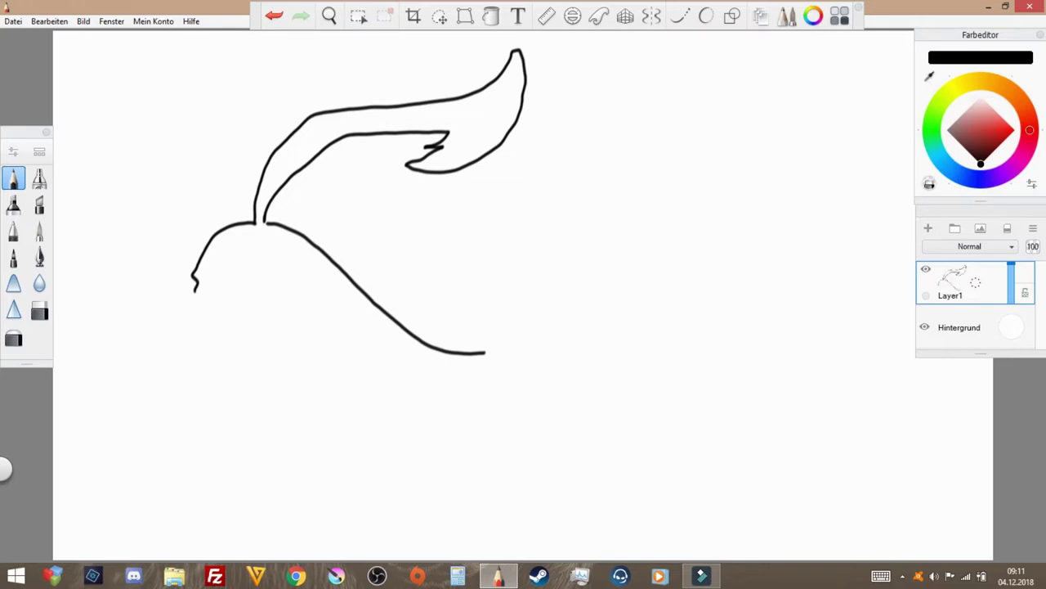
mouse_move(207, 318)
mouse_down()
mouse_move(190, 311)
mouse_move(201, 291)
mouse_move(223, 314)
mouse_move(211, 355)
mouse_move(191, 346)
mouse_move(193, 319)
mouse_move(213, 336)
mouse_move(205, 369)
mouse_move(216, 359)
mouse_up()
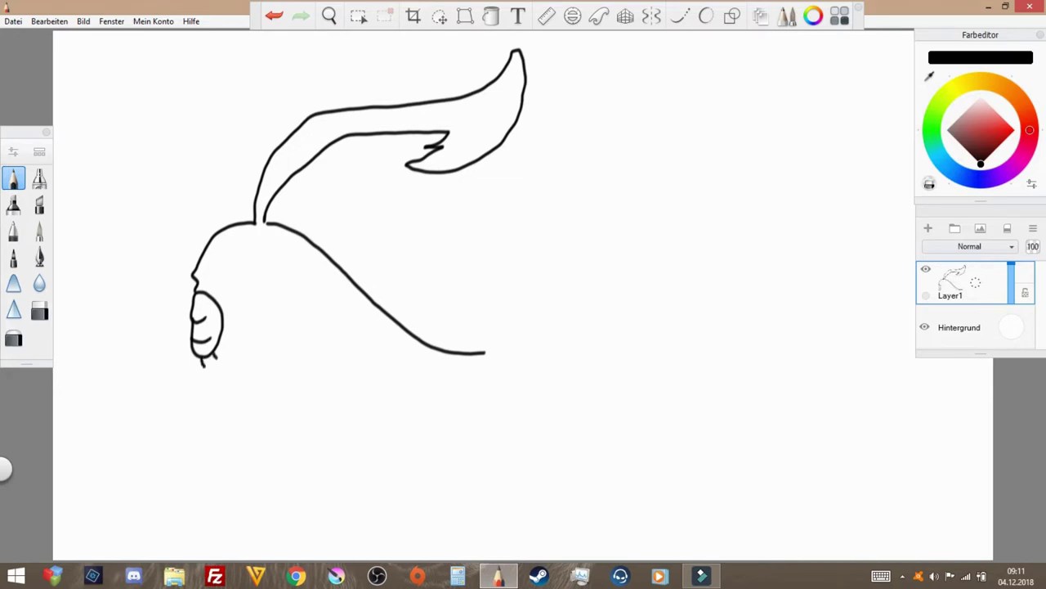
mouse_move(189, 409)
mouse_down()
mouse_move(292, 390)
mouse_move(396, 402)
mouse_move(411, 370)
mouse_move(352, 340)
mouse_move(275, 347)
mouse_move(205, 366)
mouse_move(186, 382)
mouse_move(183, 408)
mouse_move(192, 399)
mouse_move(194, 409)
mouse_up()
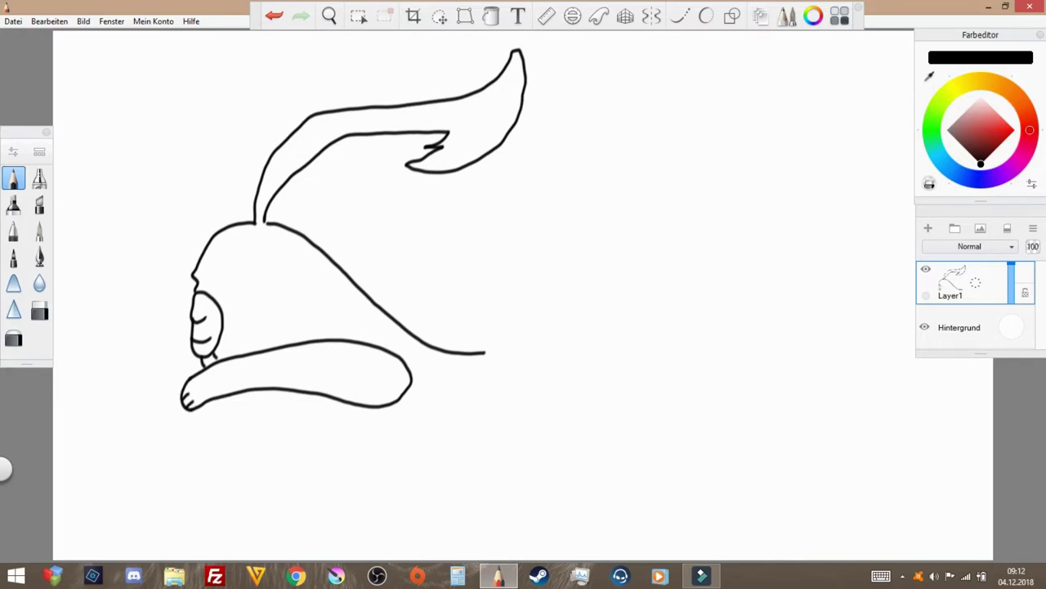
mouse_move(280, 391)
mouse_down()
mouse_move(305, 373)
mouse_move(282, 363)
mouse_move(302, 347)
mouse_up()
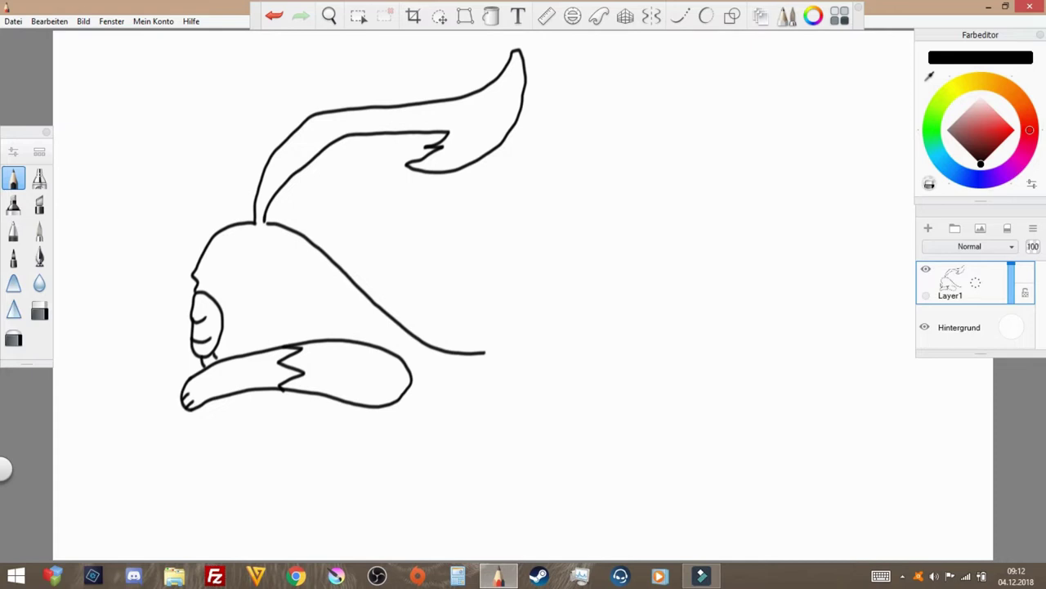
Step: Draw the second front leg with toes, the curved chest line and the long narrow marking along the cat's back
mouse_move(208, 397)
mouse_down()
mouse_move(191, 439)
mouse_move(220, 423)
mouse_move(329, 425)
mouse_up()
drag(201, 423, 198, 438)
drag(300, 412, 286, 419)
mouse_move(250, 389)
mouse_down()
mouse_move(303, 420)
mouse_move(382, 441)
mouse_move(438, 438)
mouse_move(509, 403)
mouse_up()
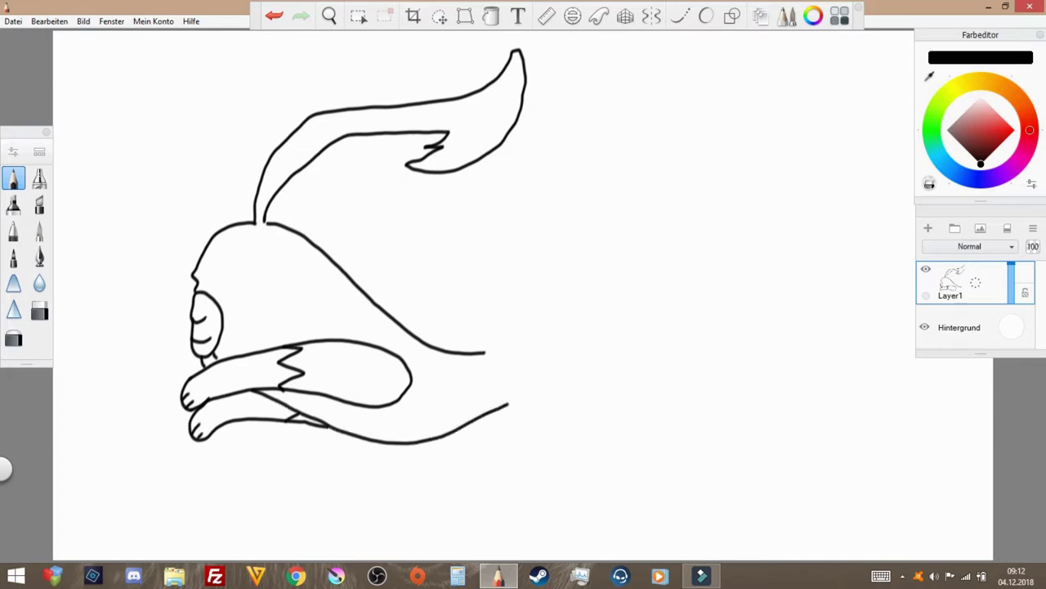
mouse_move(273, 225)
mouse_down()
mouse_move(325, 300)
mouse_move(407, 334)
mouse_up()
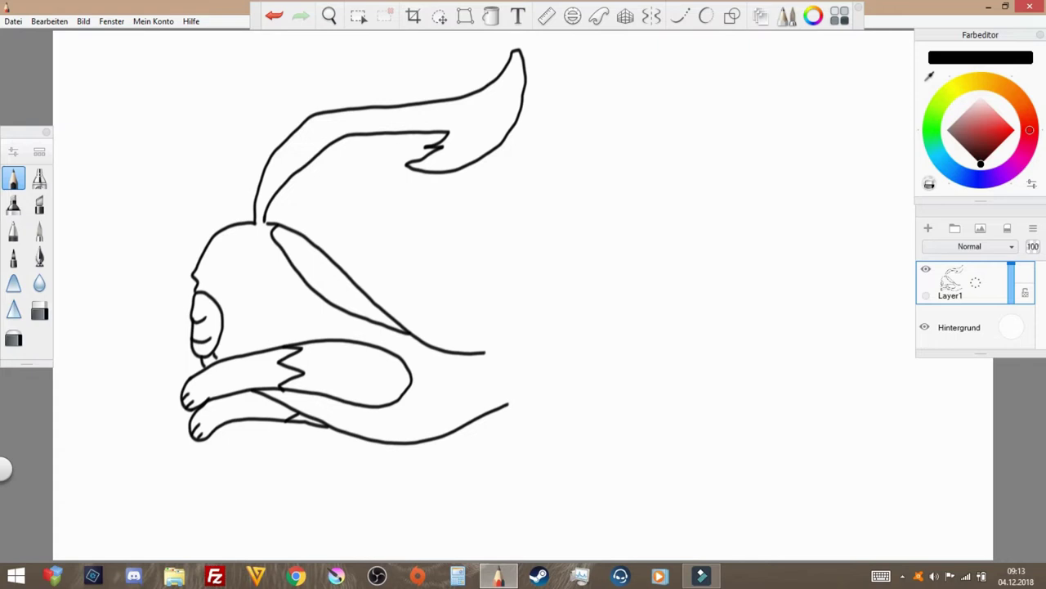
mouse_move(476, 354)
mouse_down()
mouse_move(391, 414)
mouse_move(392, 423)
mouse_move(459, 429)
mouse_up()
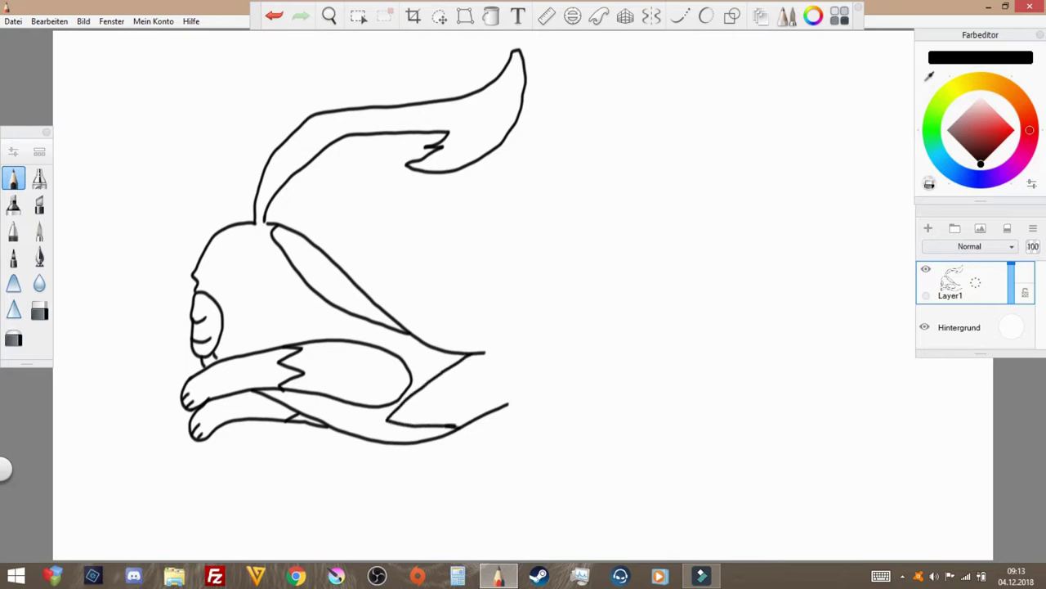
key(ctrl+z)
key(ctrl+z)
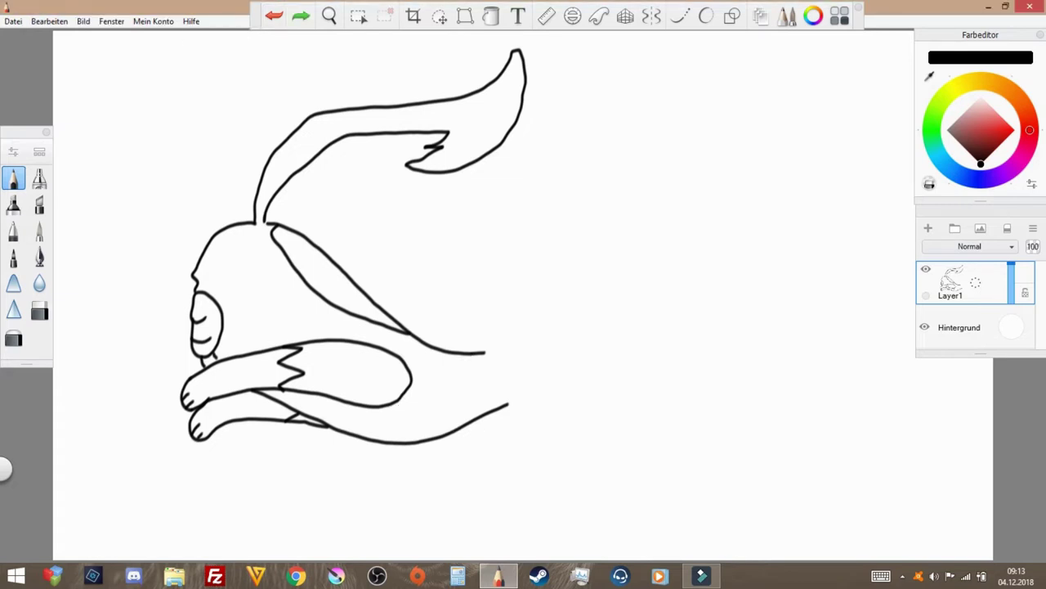
Step: Draw the pointed chest patch at the neck and the large head outline with pointed ears and jagged cheek tufts
mouse_move(476, 353)
mouse_down()
mouse_move(386, 420)
mouse_move(462, 425)
mouse_up()
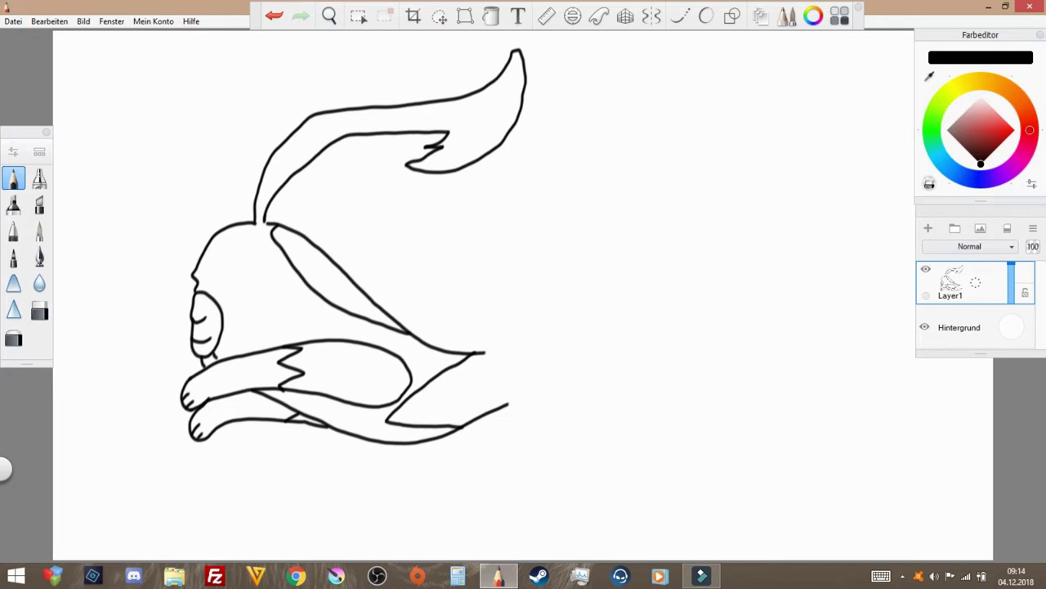
mouse_move(559, 236)
mouse_down()
mouse_move(511, 195)
mouse_move(485, 345)
mouse_move(496, 387)
mouse_move(583, 545)
mouse_move(593, 514)
mouse_move(606, 527)
mouse_move(633, 484)
mouse_move(727, 484)
mouse_move(837, 511)
mouse_move(743, 372)
mouse_move(721, 309)
mouse_move(688, 265)
mouse_move(705, 279)
mouse_move(732, 135)
mouse_move(703, 166)
mouse_move(710, 148)
mouse_move(620, 205)
mouse_up()
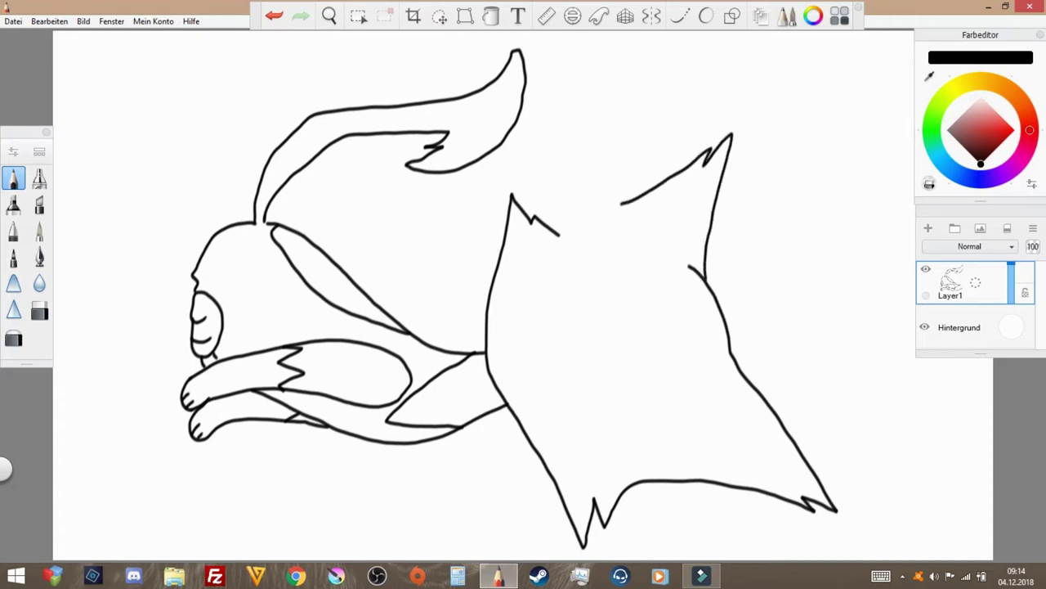
Step: Draw the muzzle curves, mouth, nose and the first long pointed eye marking inside the cat's head
mouse_move(496, 266)
mouse_down()
mouse_move(511, 250)
mouse_move(535, 260)
mouse_up()
drag(495, 309, 515, 373)
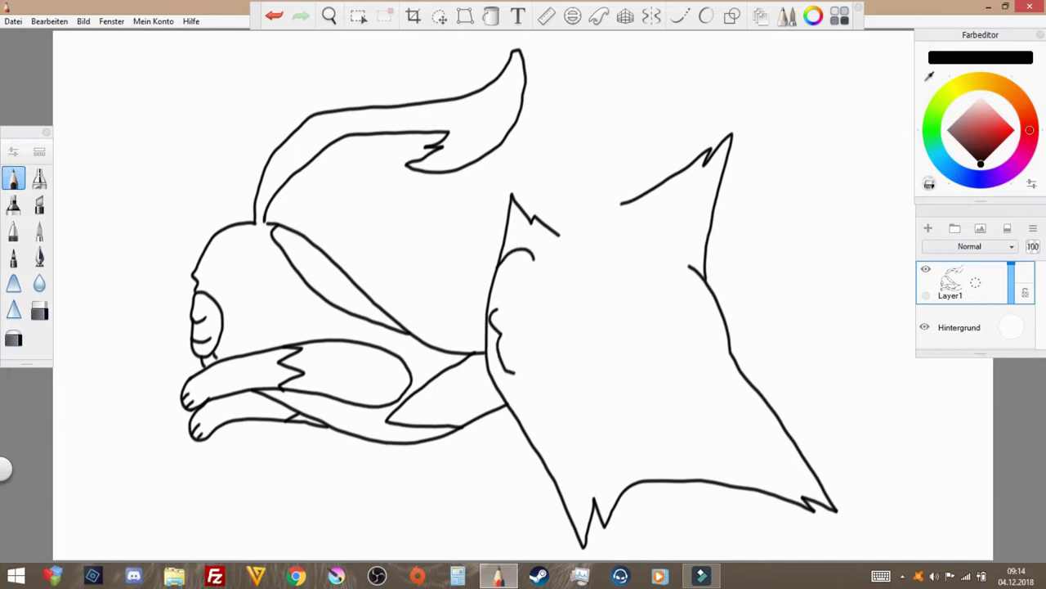
mouse_move(524, 433)
mouse_down()
mouse_move(562, 456)
mouse_move(573, 414)
mouse_up()
mouse_move(529, 301)
mouse_down()
mouse_move(521, 319)
mouse_move(545, 354)
mouse_move(518, 336)
mouse_move(533, 267)
mouse_move(569, 225)
mouse_move(663, 200)
mouse_up()
mouse_move(523, 299)
mouse_down()
mouse_move(588, 264)
mouse_move(664, 200)
mouse_up()
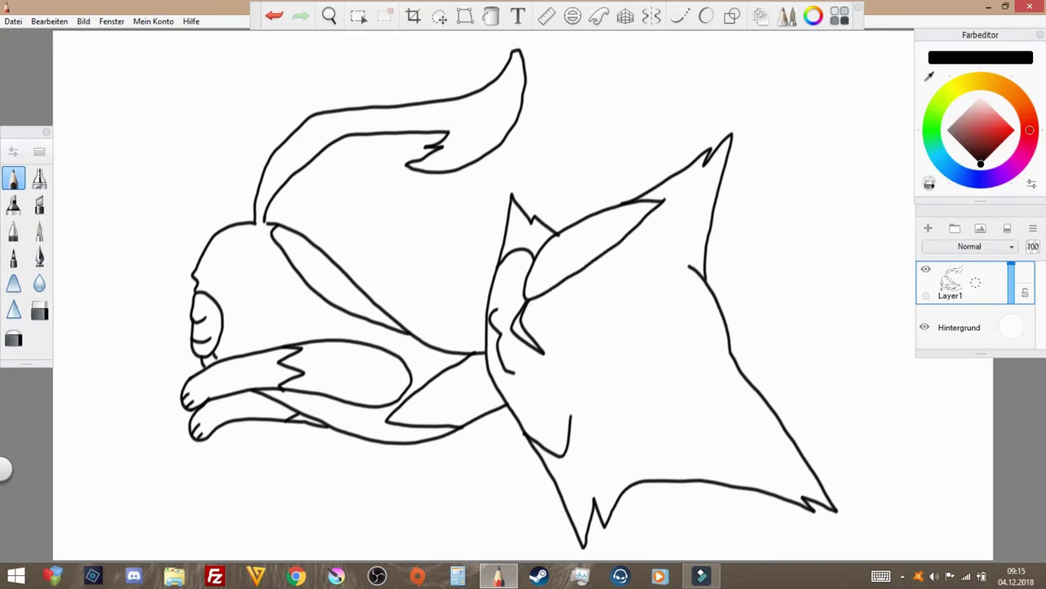
Step: Draw both eyes with slit pupils, the two oval forehead spots and the second pointed eye marking
mouse_move(564, 231)
mouse_down()
mouse_move(560, 273)
mouse_move(542, 293)
mouse_up()
mouse_move(566, 257)
mouse_down()
mouse_move(525, 274)
mouse_move(577, 283)
mouse_move(566, 303)
mouse_move(609, 276)
mouse_move(578, 278)
mouse_up()
mouse_move(570, 333)
mouse_down()
mouse_move(635, 336)
mouse_move(599, 345)
mouse_move(571, 332)
mouse_move(555, 357)
mouse_move(646, 371)
mouse_move(720, 422)
mouse_move(754, 462)
mouse_move(601, 439)
mouse_move(575, 422)
mouse_move(546, 361)
mouse_move(563, 356)
mouse_move(591, 379)
mouse_move(616, 446)
mouse_up()
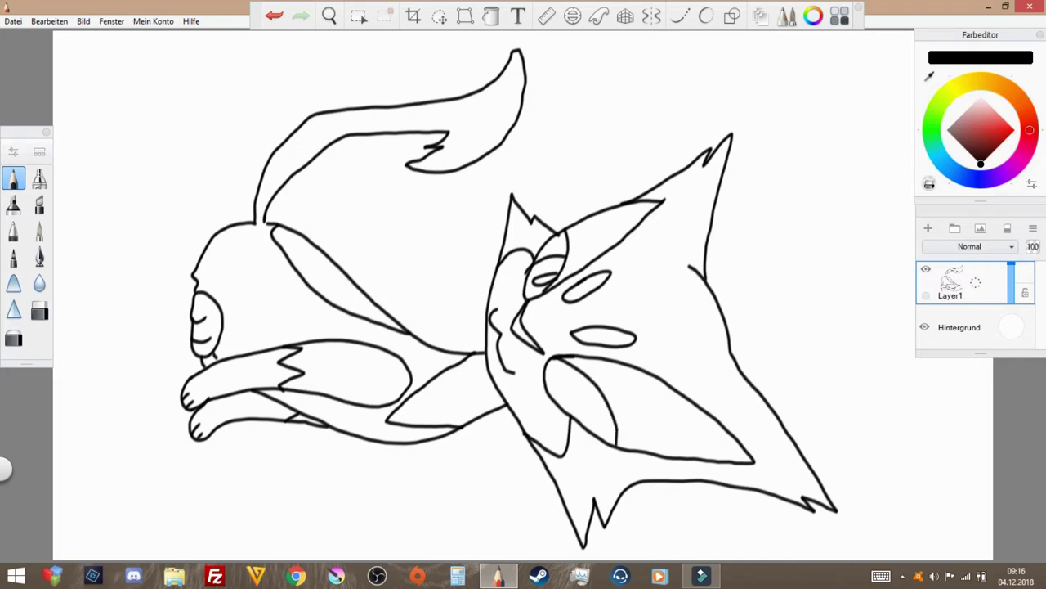
mouse_move(563, 365)
mouse_down()
mouse_move(546, 384)
mouse_move(564, 407)
mouse_move(607, 398)
mouse_move(556, 388)
mouse_move(589, 378)
mouse_up()
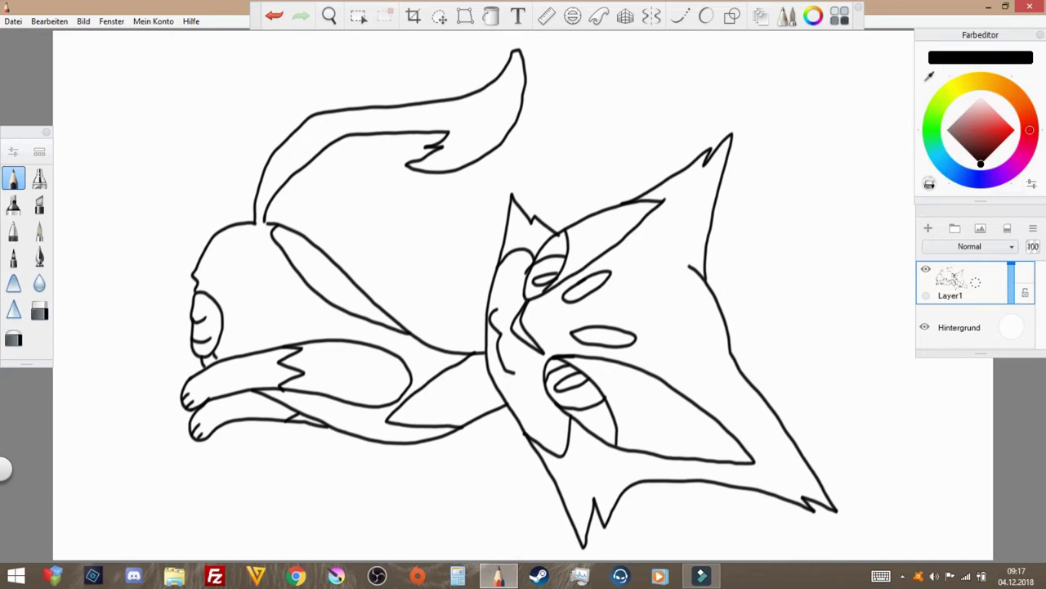
Step: Rotate the whole line drawing upright, scale it down and place it in the middle of the canvas
click(440, 15)
click(293, 89)
mouse_move(481, 225)
mouse_down()
mouse_move(445, 266)
mouse_move(440, 324)
mouse_move(354, 364)
mouse_move(348, 398)
mouse_move(369, 352)
mouse_move(372, 362)
mouse_up()
click(389, 368)
Step: Check the brush properties of the hard eraser
click(39, 311)
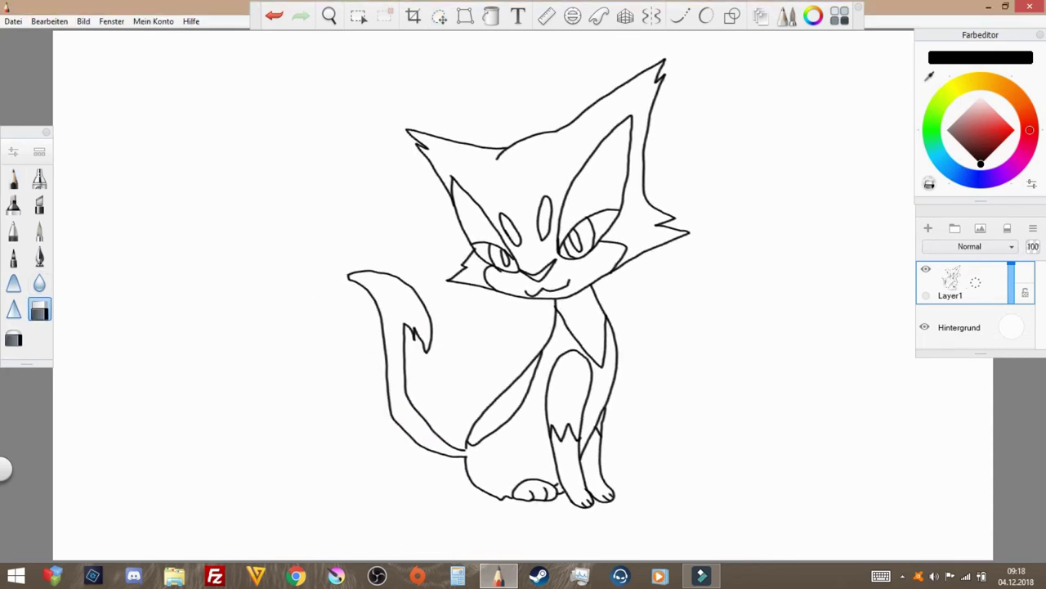
double_click(39, 309)
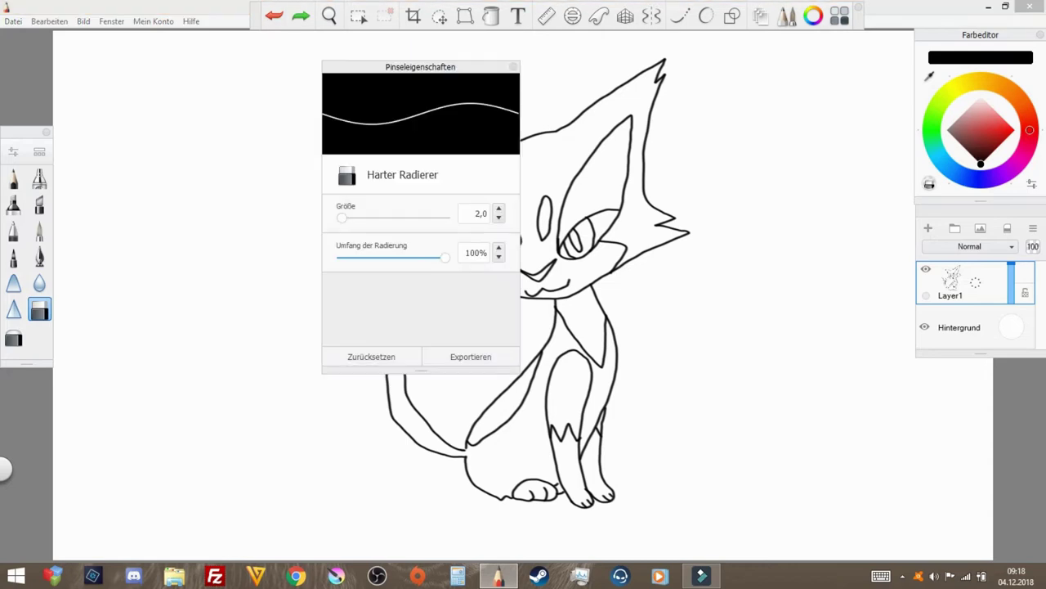
click(518, 68)
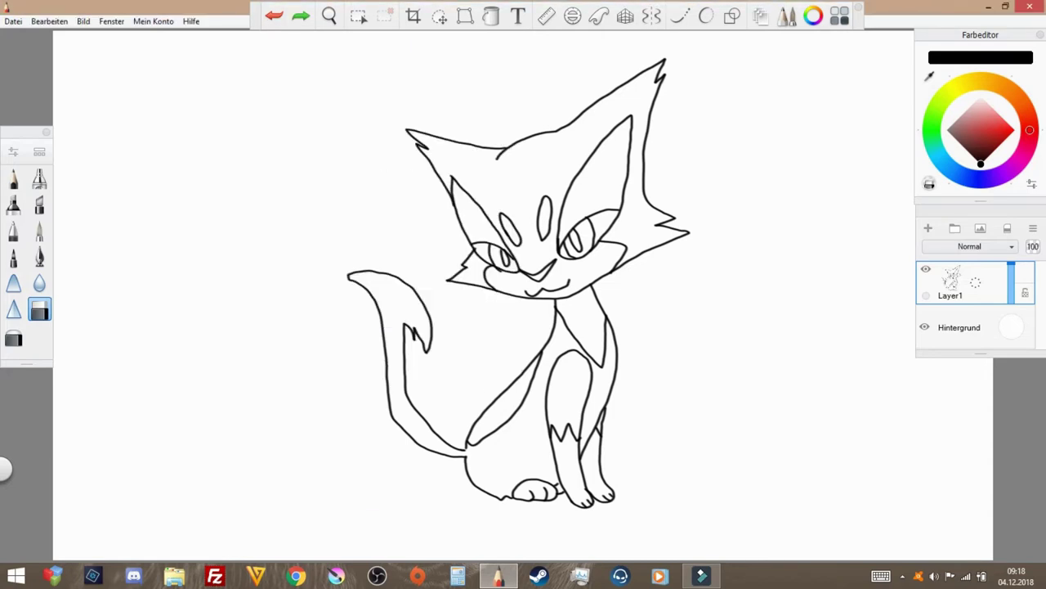
key(ctrl+y)
click(13, 178)
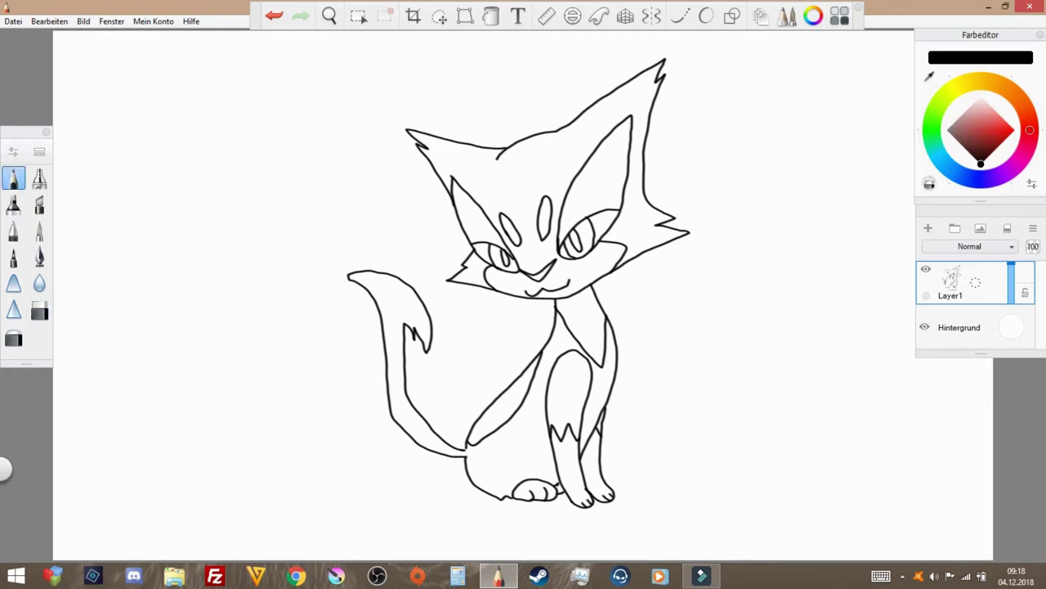
key(ctrl+z)
key(ctrl+y)
click(39, 310)
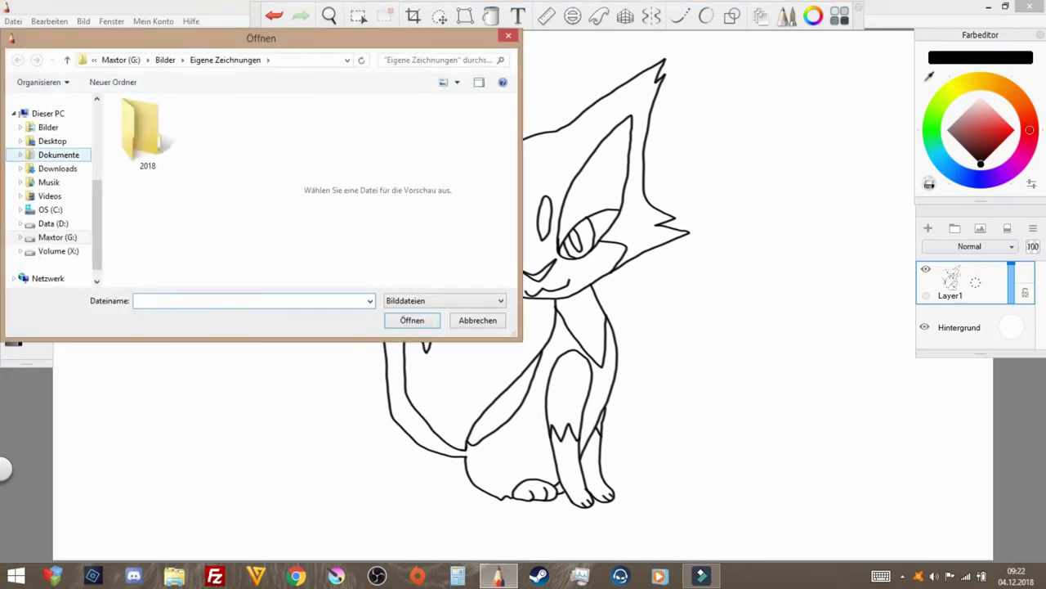
Step: Import the purple cat reference picture from the Downloads folder and place it in the canvas's lower right corner
click(53, 140)
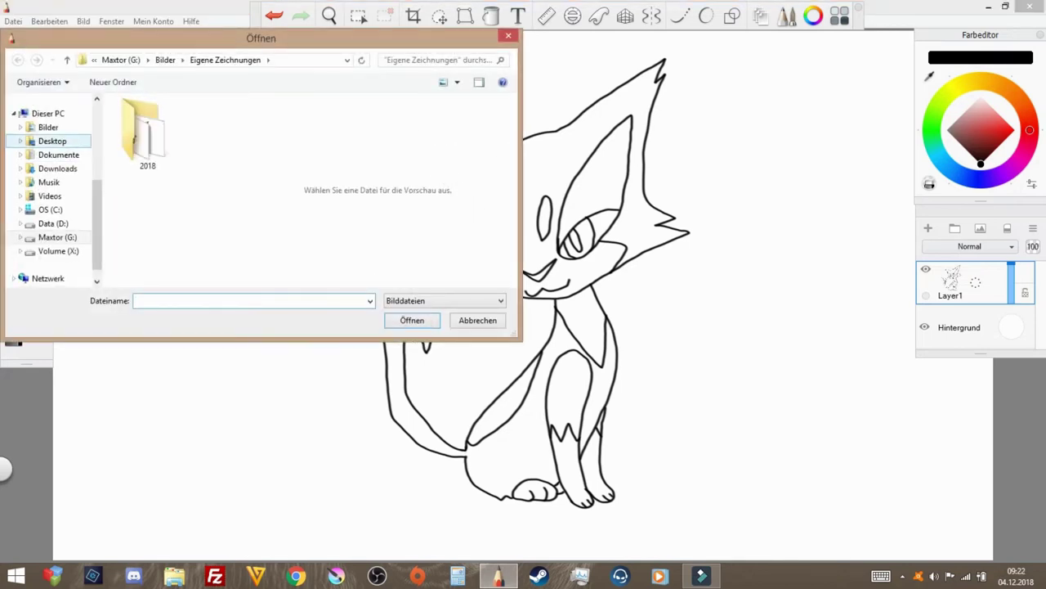
scroll(147, 188, down, 2)
scroll(230, 281, down, 15)
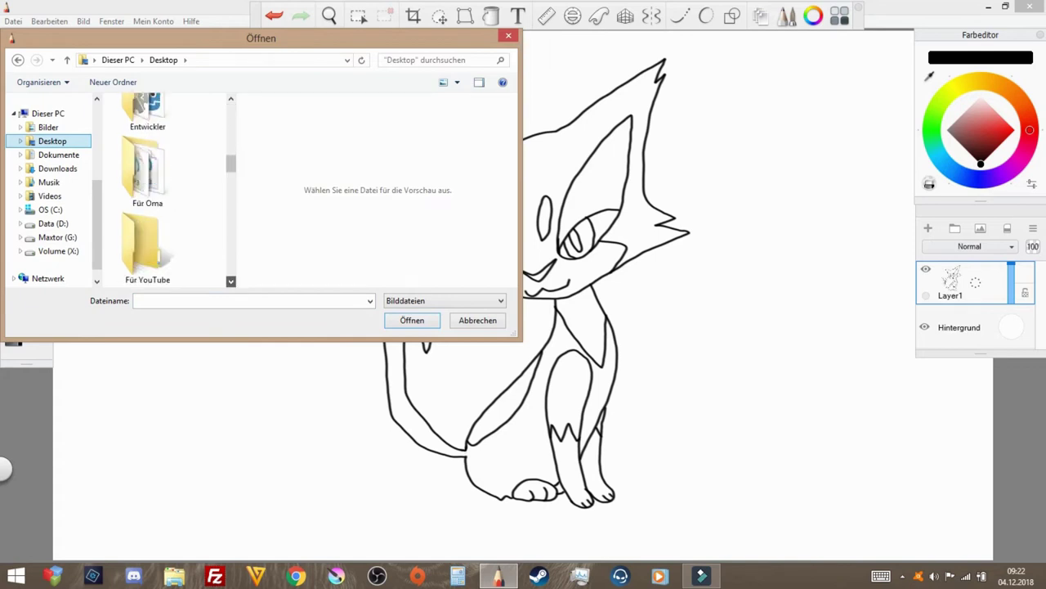
click(58, 168)
double_click(148, 141)
drag(531, 206, 850, 353)
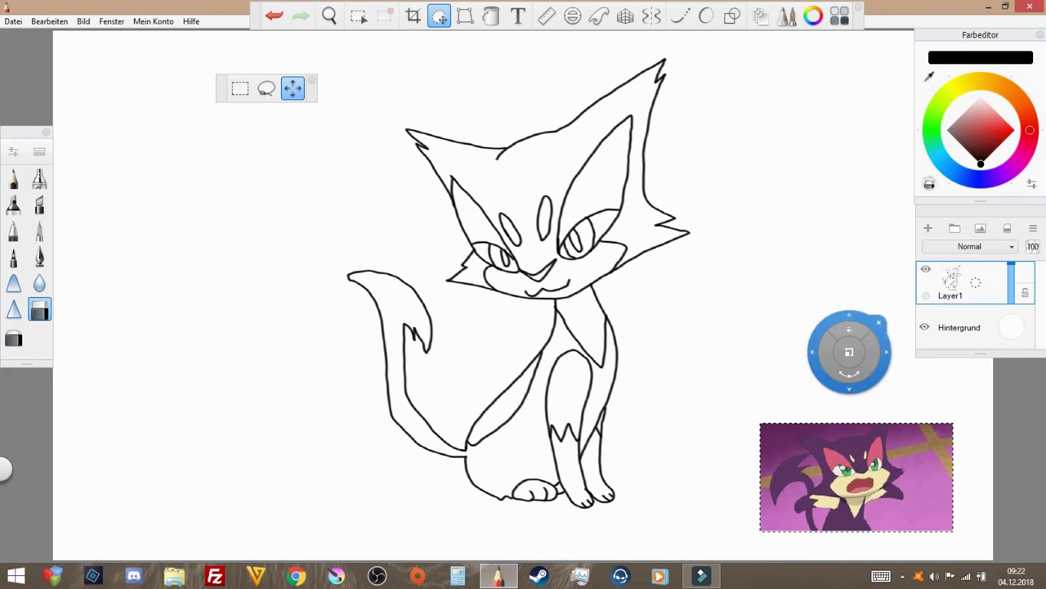
key(Return)
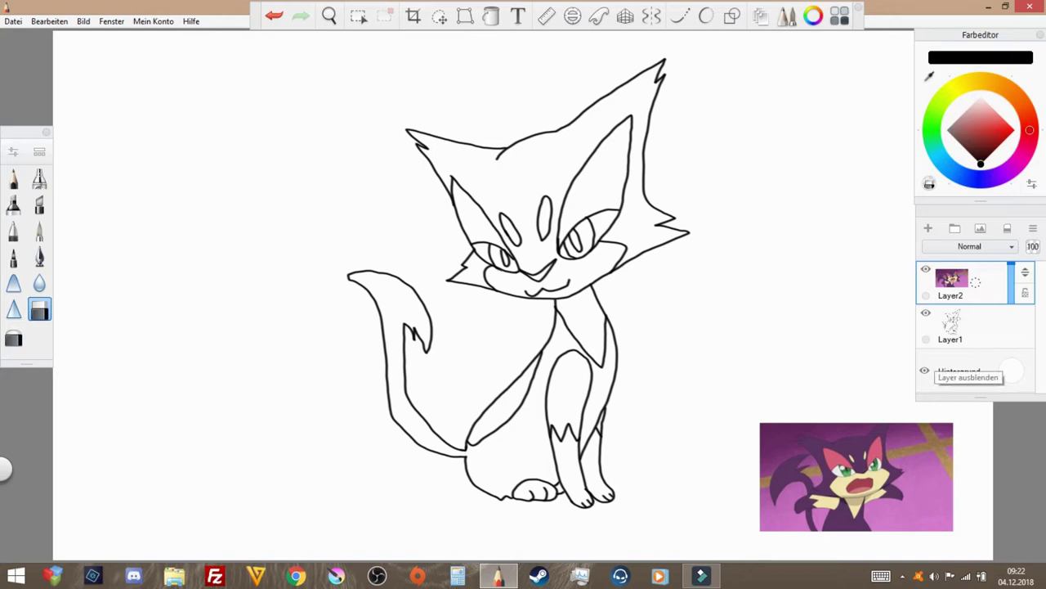
Step: Pick the dark purple from the reference picture's fur and choose the second brush of the Weather Elements set
click(853, 446)
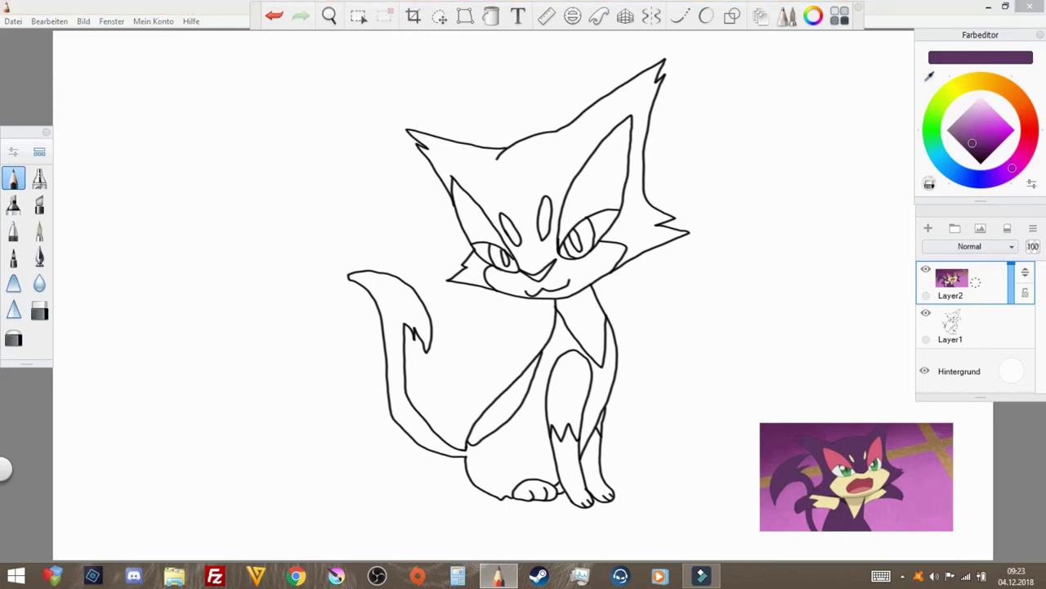
click(39, 152)
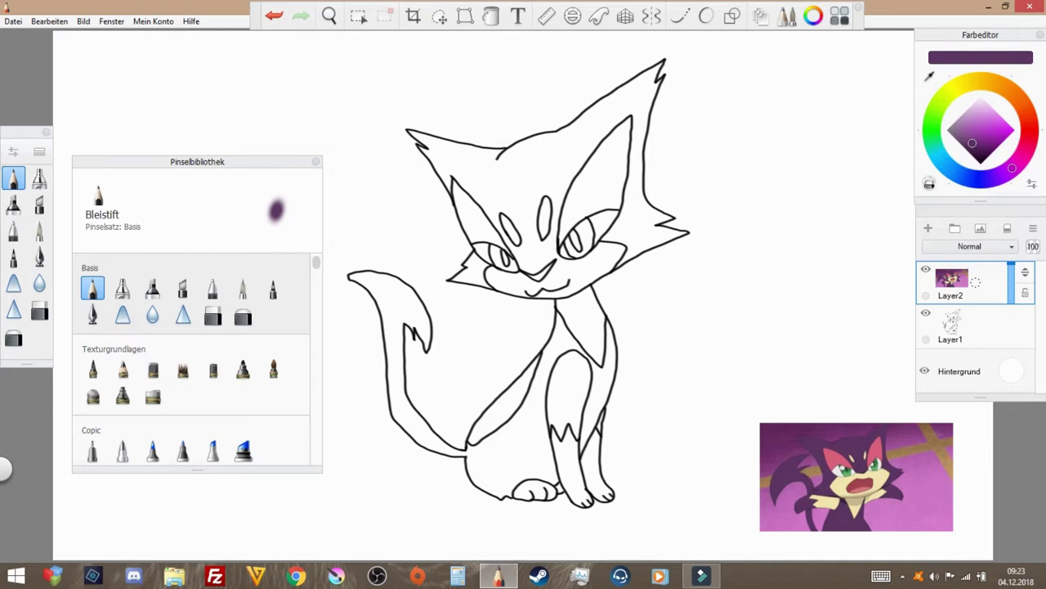
scroll(191, 359, down, 10)
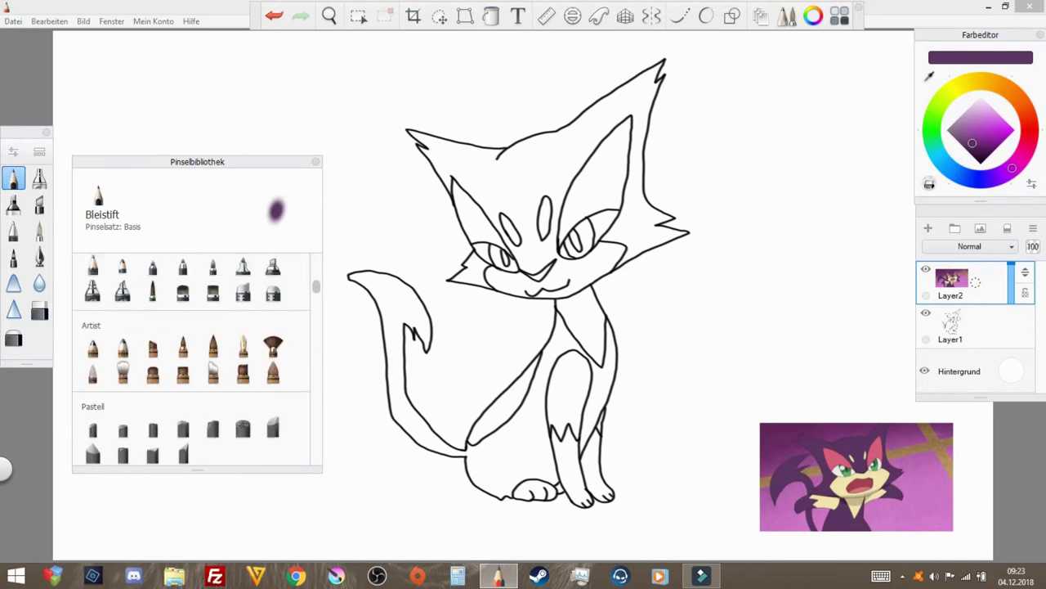
scroll(243, 314, down, 1)
click(242, 315)
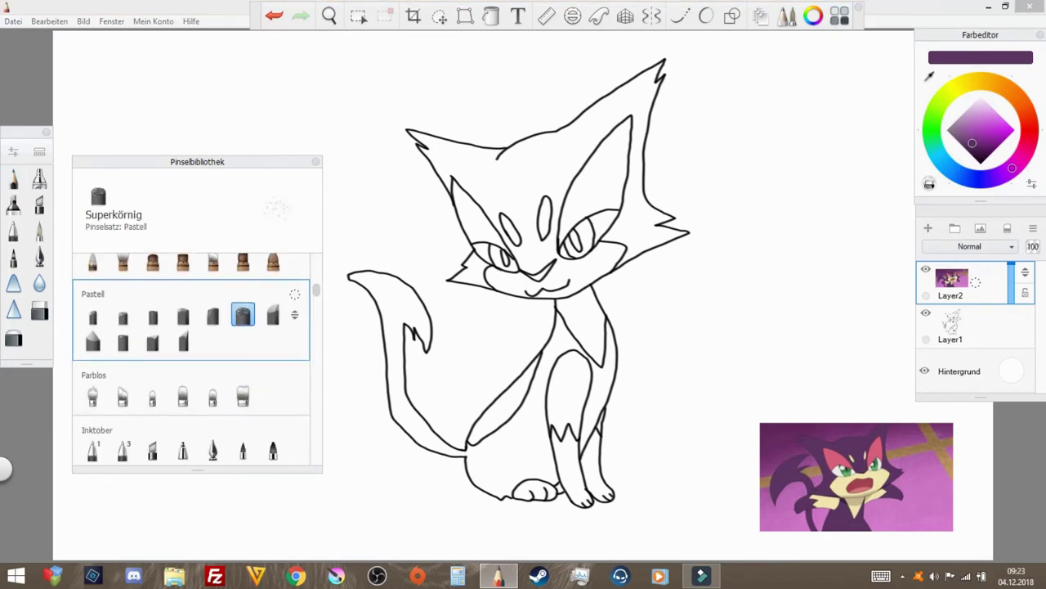
scroll(191, 360, down, 15)
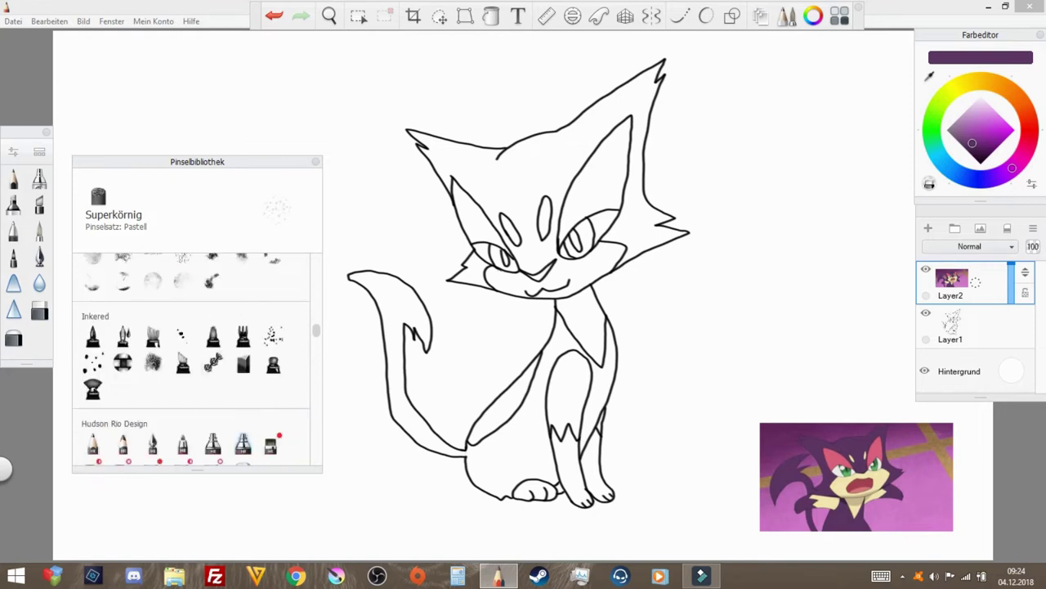
scroll(192, 359, down, 15)
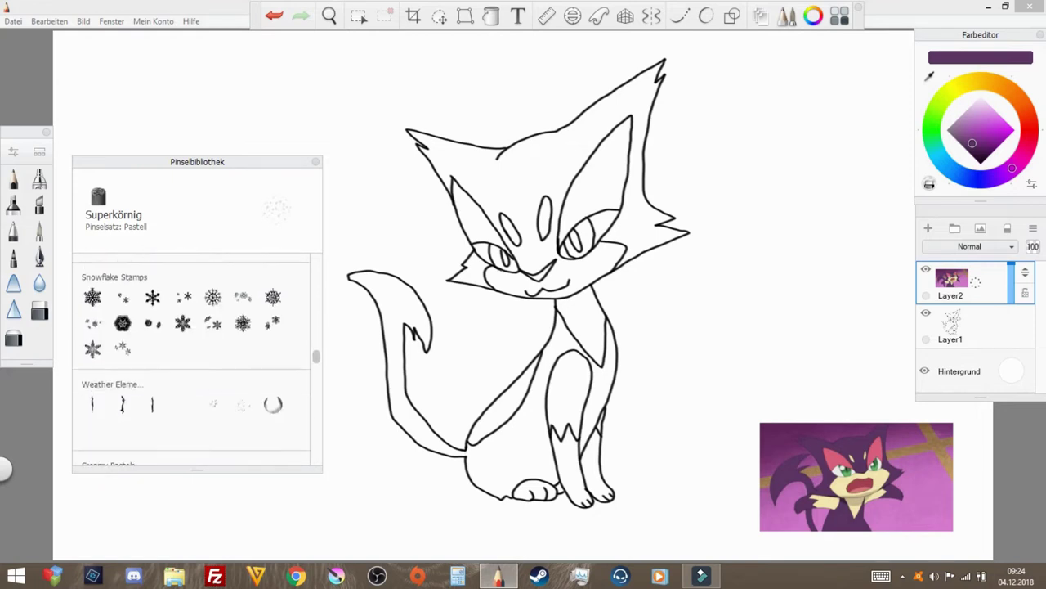
click(123, 406)
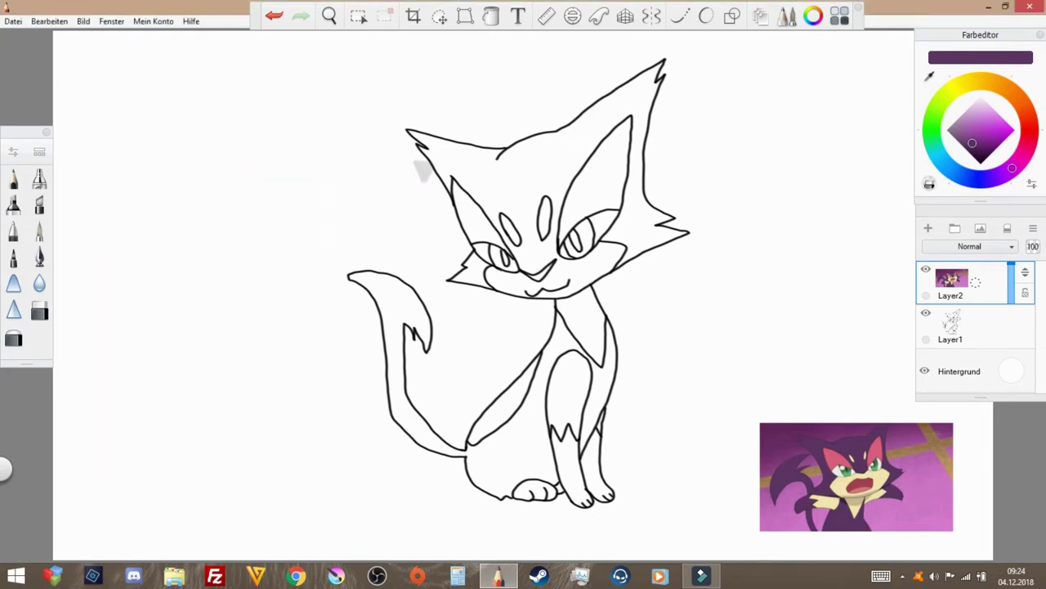
Step: Activate Layer1 and select the fur area of the cat's head with the magic wand
key(ctrl+a)
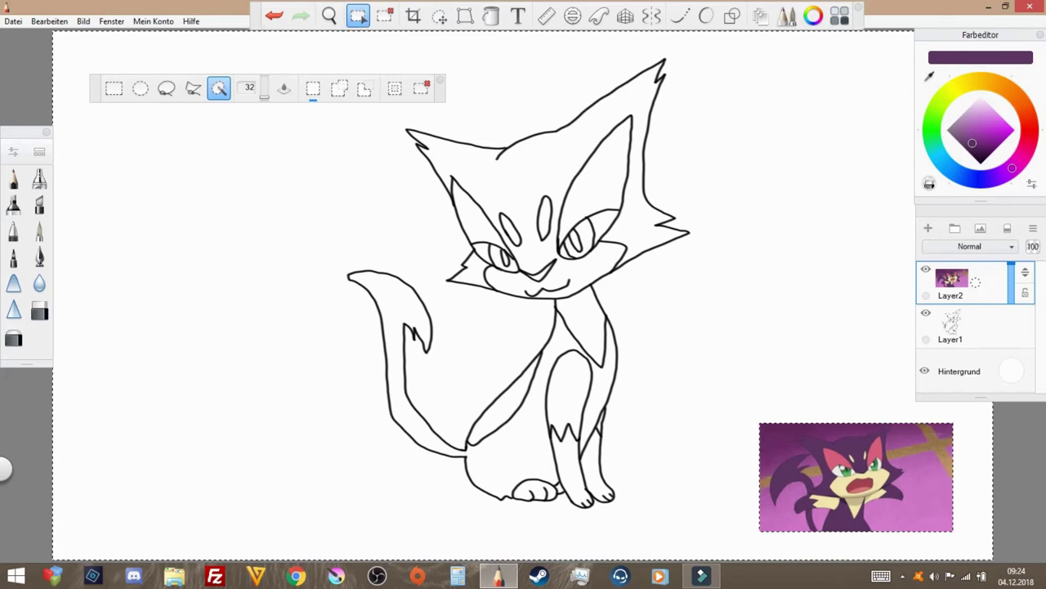
click(421, 88)
click(958, 325)
click(544, 168)
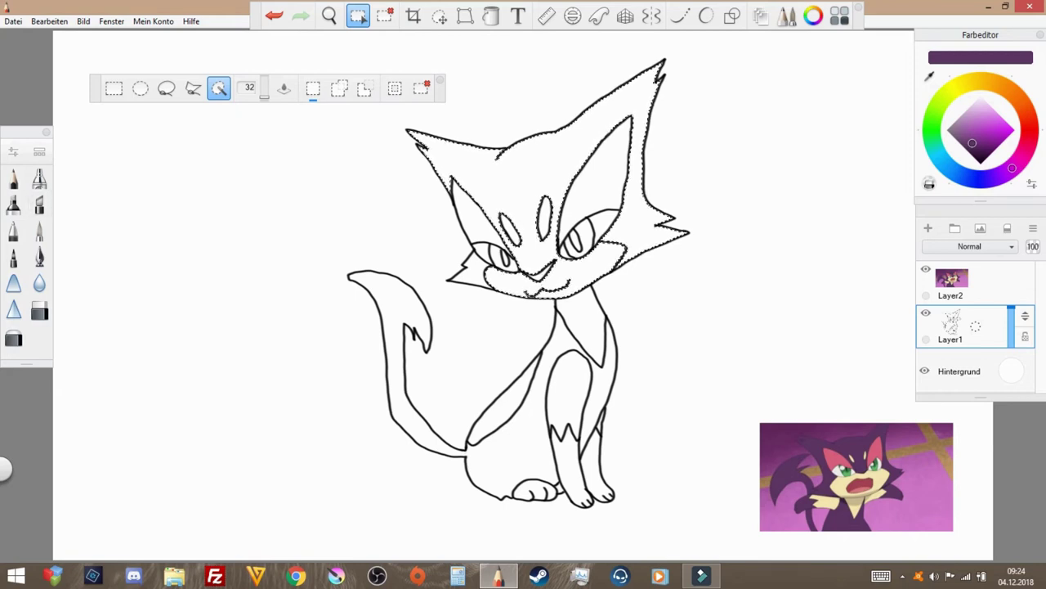
Step: Try to paint the selected head fur dark purple with the Weather Elements brush, and undo the strokes
click(39, 152)
click(123, 404)
mouse_move(466, 152)
mouse_down()
mouse_move(499, 164)
mouse_move(551, 157)
mouse_move(623, 112)
mouse_move(629, 238)
mouse_move(514, 279)
mouse_move(540, 167)
mouse_up()
key(ctrl+z)
key(ctrl+z)
key(ctrl+z)
key(ctrl+z)
key(ctrl+z)
key(ctrl+z)
key(ctrl+z)
key(ctrl+b)
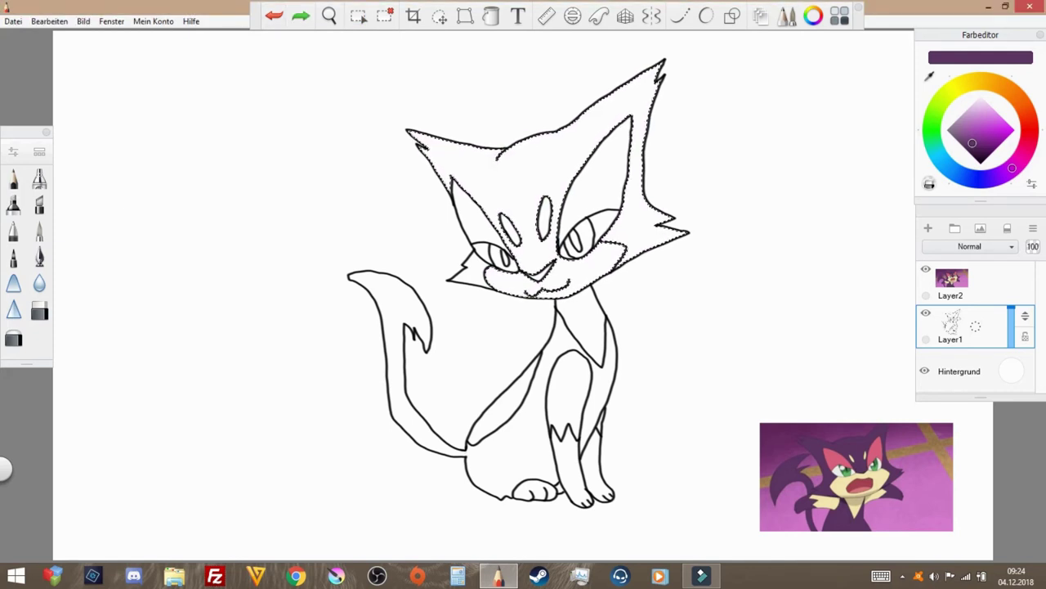
Step: Clear the head selection, set the colour to black and switch to the pencil
click(385, 15)
drag(973, 152, 981, 165)
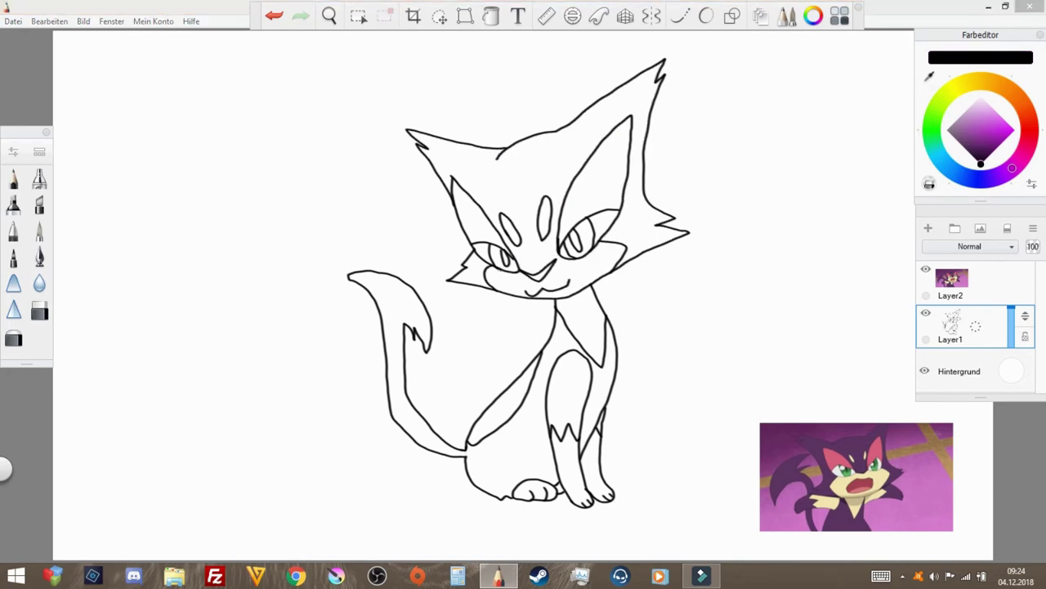
click(13, 178)
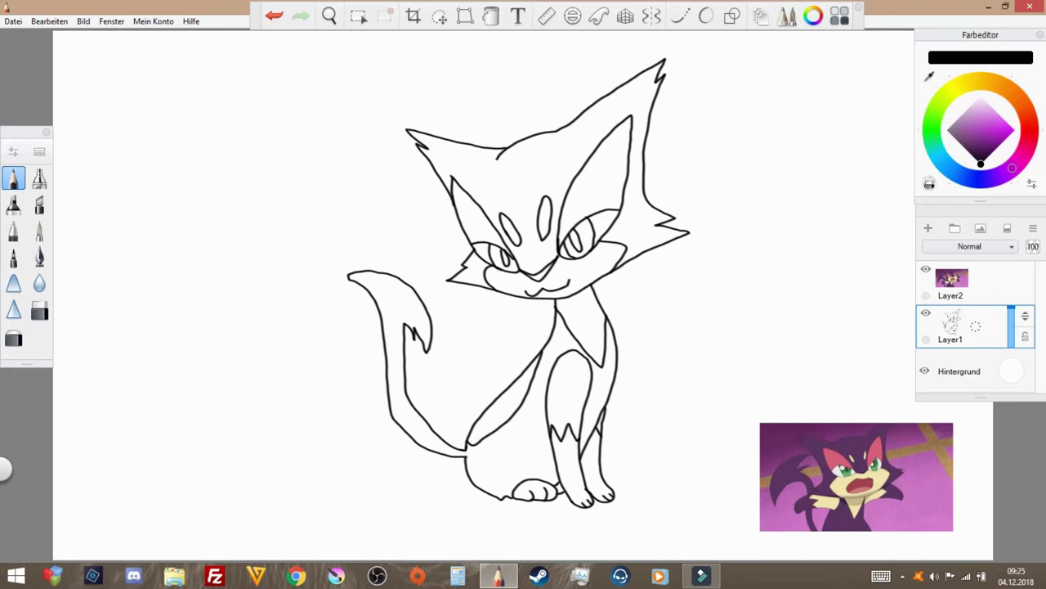
Step: Set the colour back to dark purple and choose the Wet Conte brush from the Charcoal set
key(ctrl+z)
key(ctrl+y)
click(972, 143)
click(40, 151)
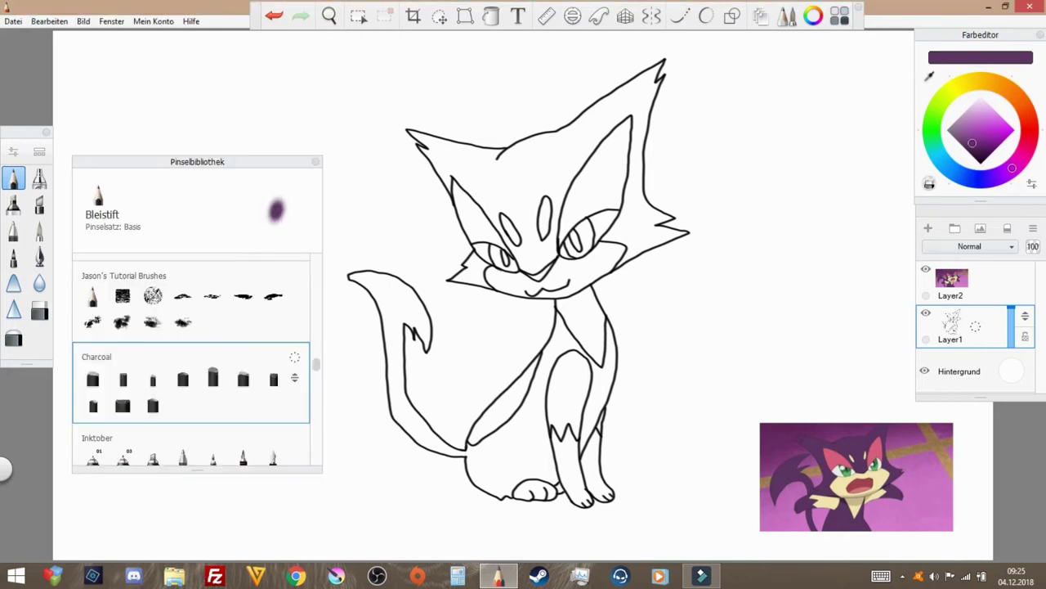
click(123, 404)
Step: Select the fur area of the cat's head with the magic wand and paint it purple with Wet Conte
click(359, 16)
click(523, 179)
click(123, 403)
mouse_move(415, 135)
mouse_down()
mouse_move(475, 168)
mouse_move(556, 160)
mouse_move(663, 233)
mouse_move(504, 236)
mouse_move(500, 176)
mouse_move(653, 231)
mouse_move(494, 174)
mouse_move(621, 233)
mouse_move(539, 160)
mouse_up()
Step: Undo and restore the recent brush strokes on the head fur
key(ctrl+z)
key(ctrl+z)
key(ctrl+z)
key(ctrl+z)
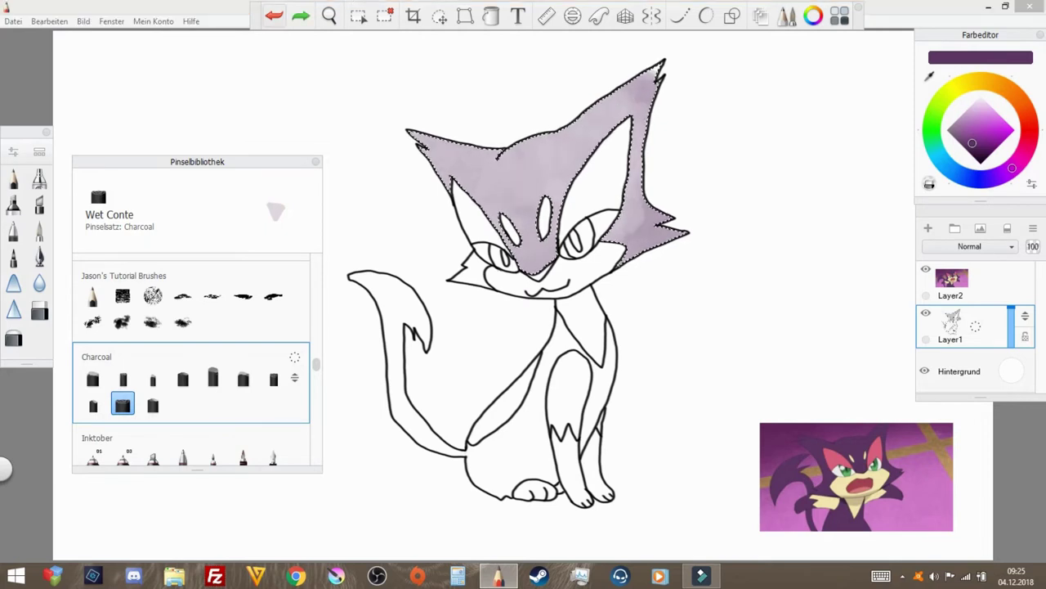
key(ctrl+y)
key(ctrl+y)
key(ctrl+y)
key(ctrl+y)
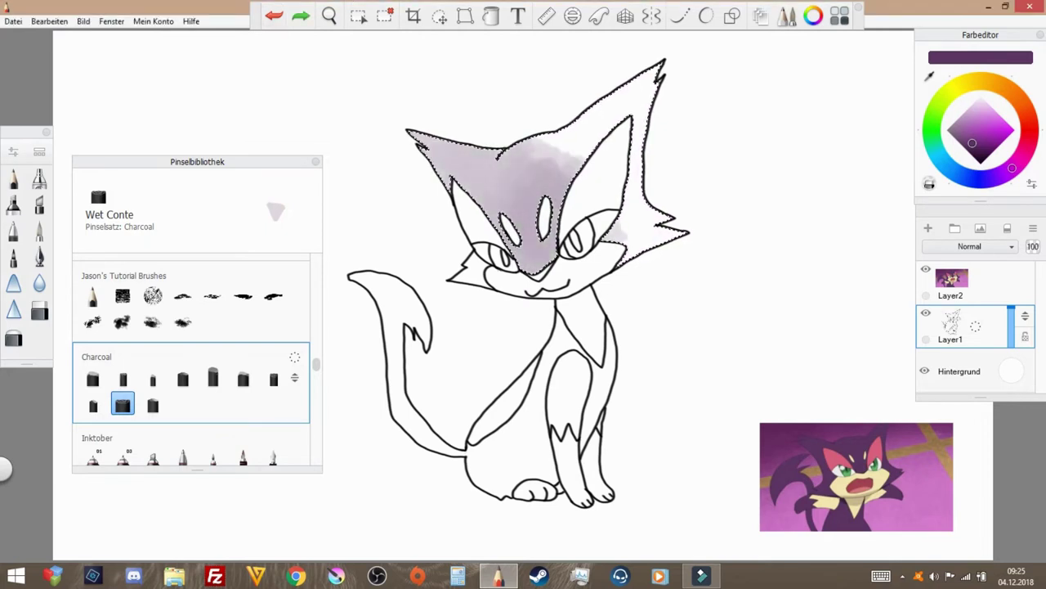
Step: Clear the head selection, select the small cheek fur below the smaller ear and paint it purple
click(384, 16)
click(358, 15)
click(475, 273)
click(425, 88)
drag(479, 260, 477, 280)
Step: Select the tail and body fur with the magic wand and paint both purple
click(358, 15)
click(396, 304)
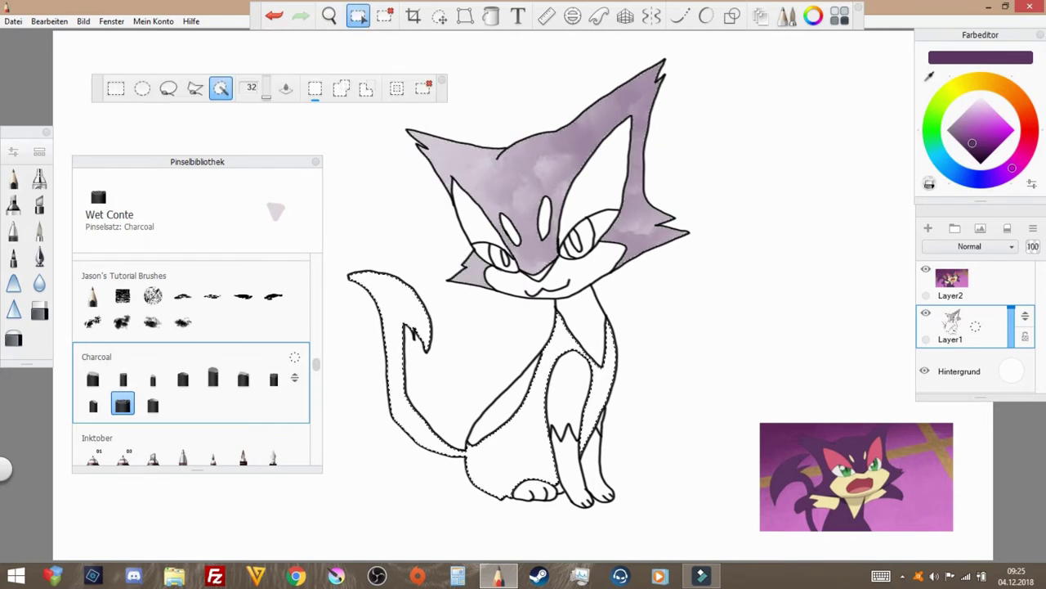
key(b)
mouse_move(353, 277)
mouse_down()
mouse_move(413, 351)
mouse_move(405, 413)
mouse_move(507, 466)
mouse_up()
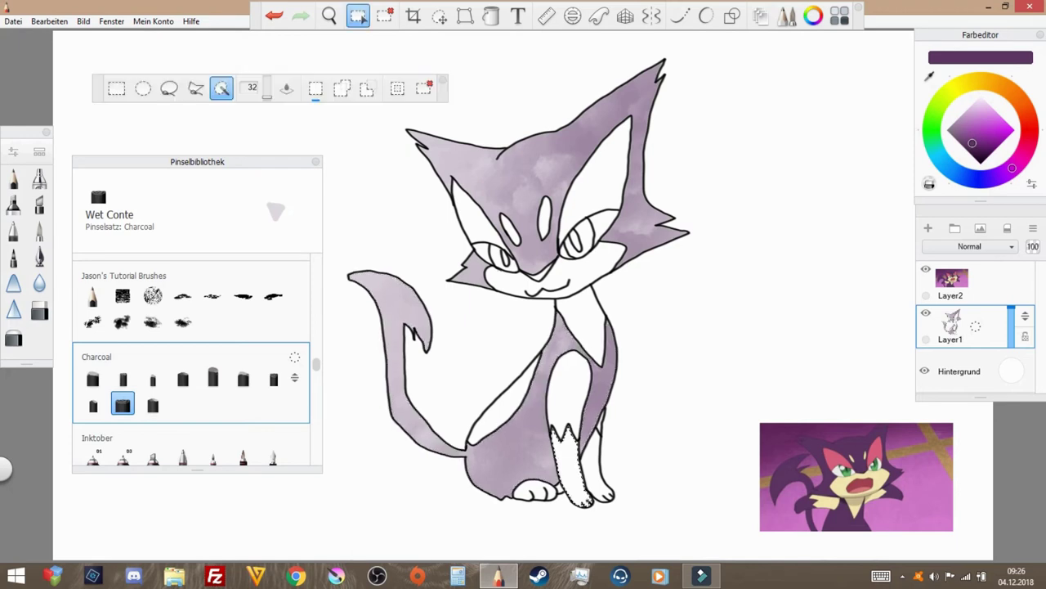
Step: Select and paint the lower parts of both front legs purple
key(b)
mouse_move(564, 440)
mouse_down()
mouse_move(582, 496)
mouse_move(569, 451)
mouse_move(605, 499)
mouse_up()
key(w)
click(596, 468)
key(b)
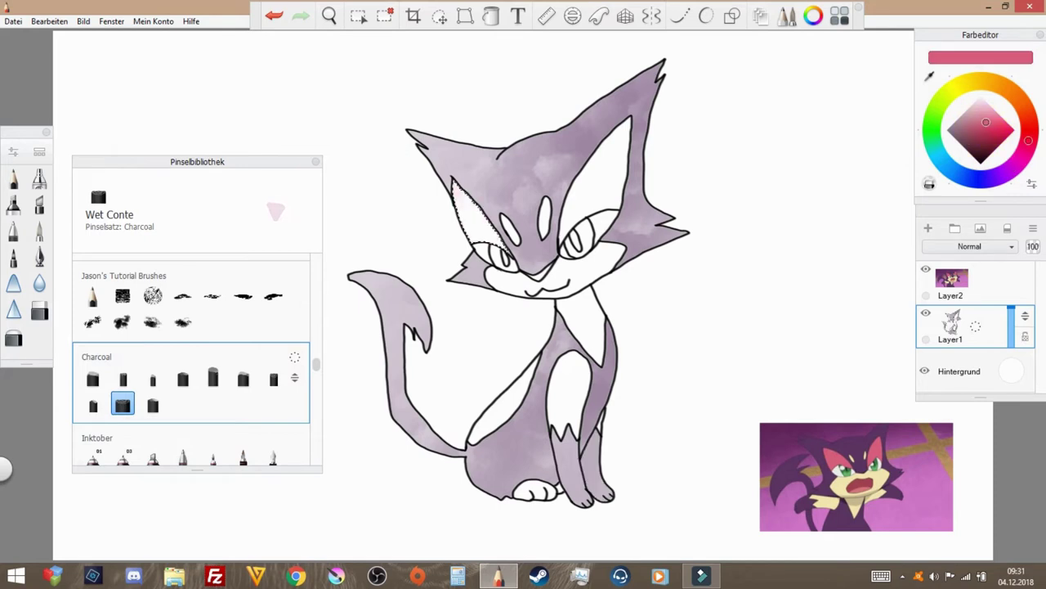
Step: Paint the insides of both ears pink with the Wet Conte brush, selecting each area first
drag(463, 200, 496, 238)
key(w)
click(603, 177)
click(122, 404)
drag(565, 232, 621, 135)
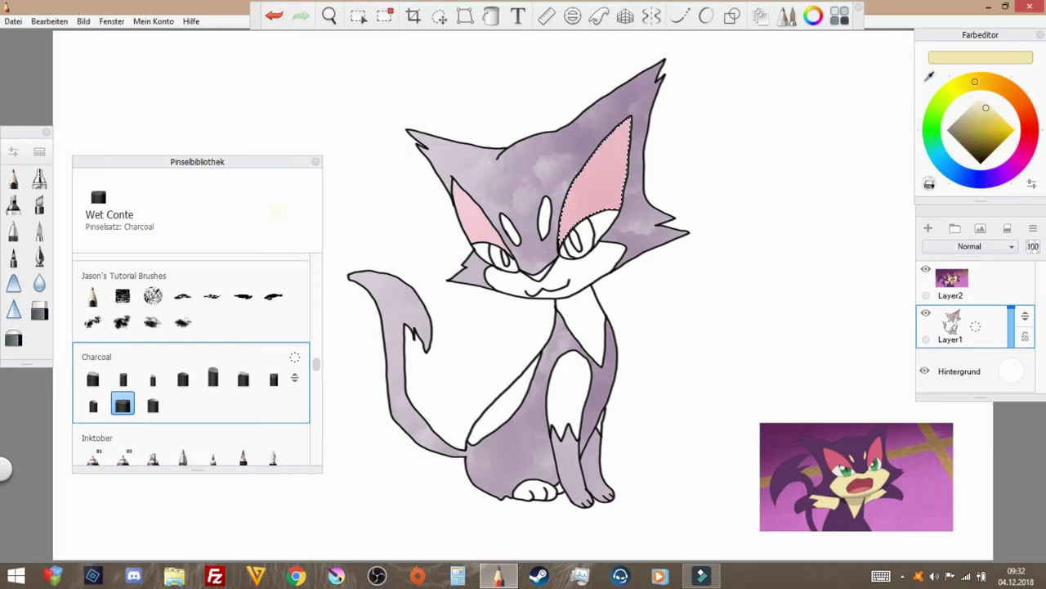
Step: Select the two oval forehead marks one after the other and paint them cream yellow
click(358, 16)
click(510, 230)
click(123, 403)
drag(506, 218, 516, 242)
click(358, 16)
click(545, 217)
click(123, 404)
drag(547, 200, 545, 237)
Step: Select the muzzle and the chest patch in turn and paint both cream yellow
click(358, 16)
click(572, 273)
click(123, 404)
mouse_move(497, 277)
mouse_down()
mouse_move(556, 286)
mouse_move(612, 254)
mouse_up()
click(358, 16)
click(582, 318)
click(122, 403)
drag(573, 302, 597, 347)
Step: Select the long strip along the back and the upper front leg patch and paint them cream yellow
click(358, 15)
click(509, 401)
click(123, 403)
click(358, 16)
click(570, 392)
click(418, 88)
drag(570, 363, 567, 427)
Step: Paint the small patch on the rear front leg and the hind paw cream yellow, and clear the selection
click(358, 16)
click(601, 422)
click(418, 88)
click(358, 16)
click(534, 492)
click(358, 16)
drag(520, 493, 541, 490)
click(358, 16)
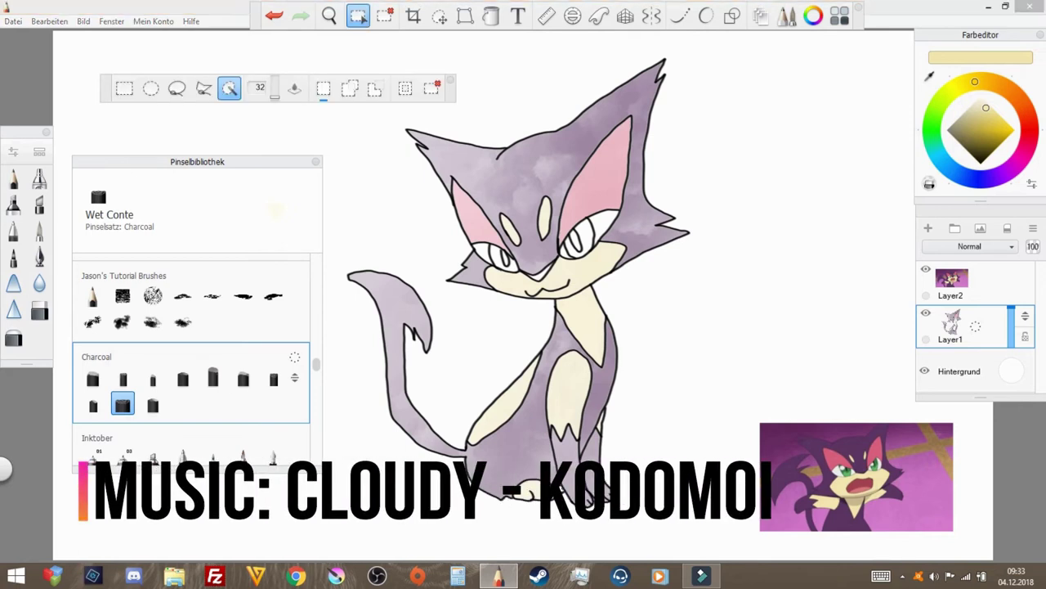
click(432, 89)
Step: Pick the green from the reference picture's eyes and paint both irises with it, selecting each one first
click(849, 470)
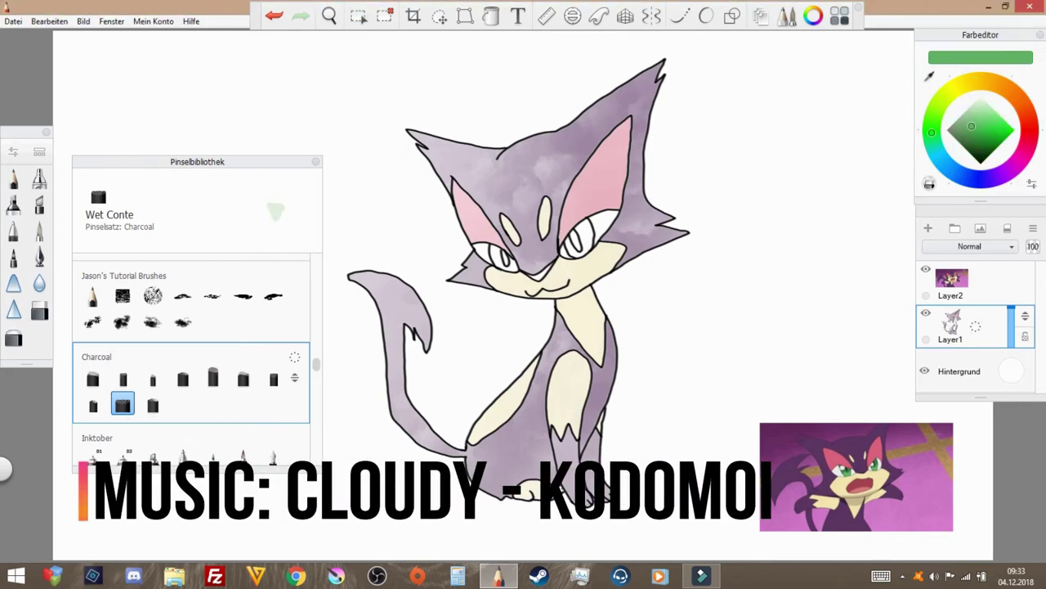
click(358, 15)
click(511, 265)
click(495, 254)
click(418, 88)
drag(494, 255, 513, 266)
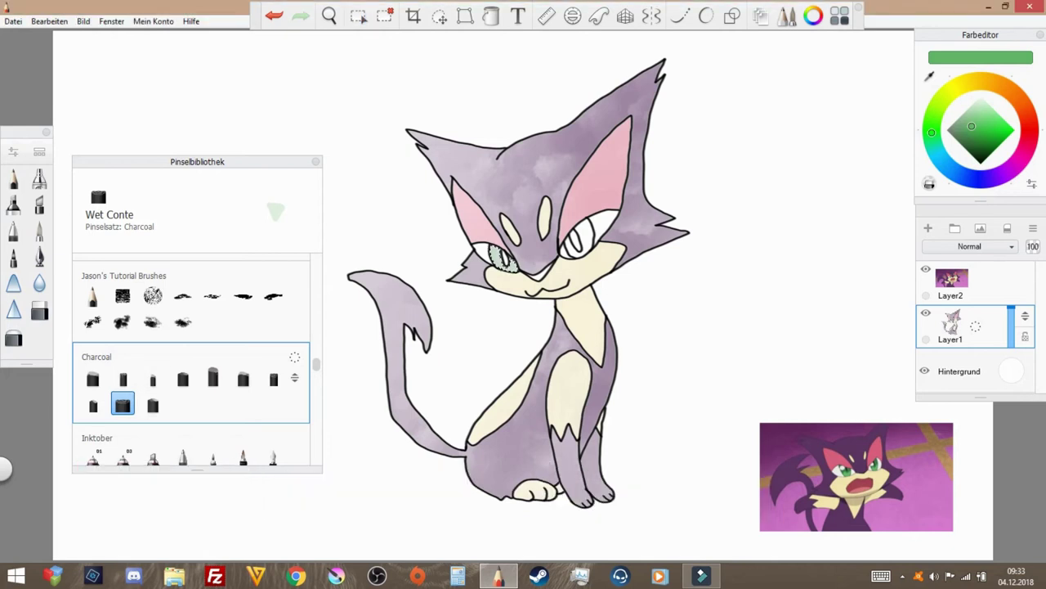
click(358, 16)
click(571, 243)
click(418, 88)
Step: Set the colour to black and paint both pupils and the nose inside magic wand selections
click(981, 163)
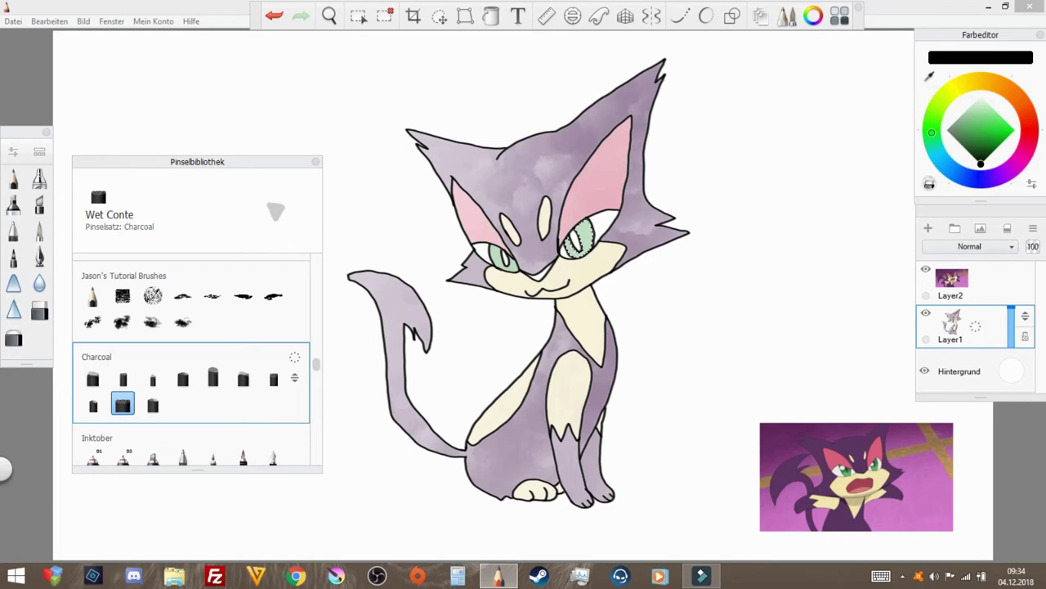
click(358, 16)
click(504, 258)
click(358, 16)
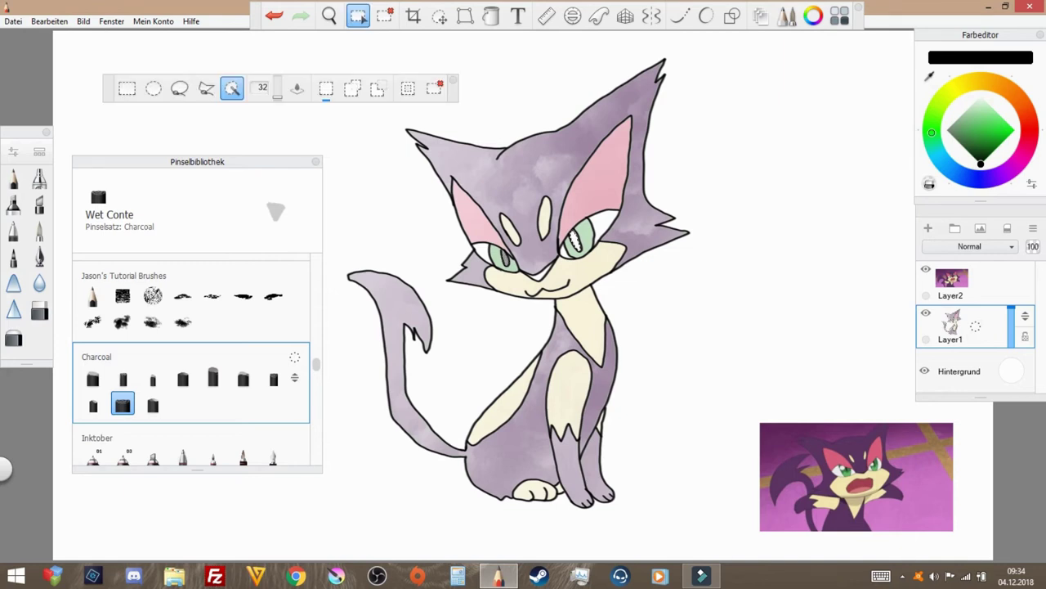
click(123, 403)
drag(574, 233, 578, 250)
click(358, 15)
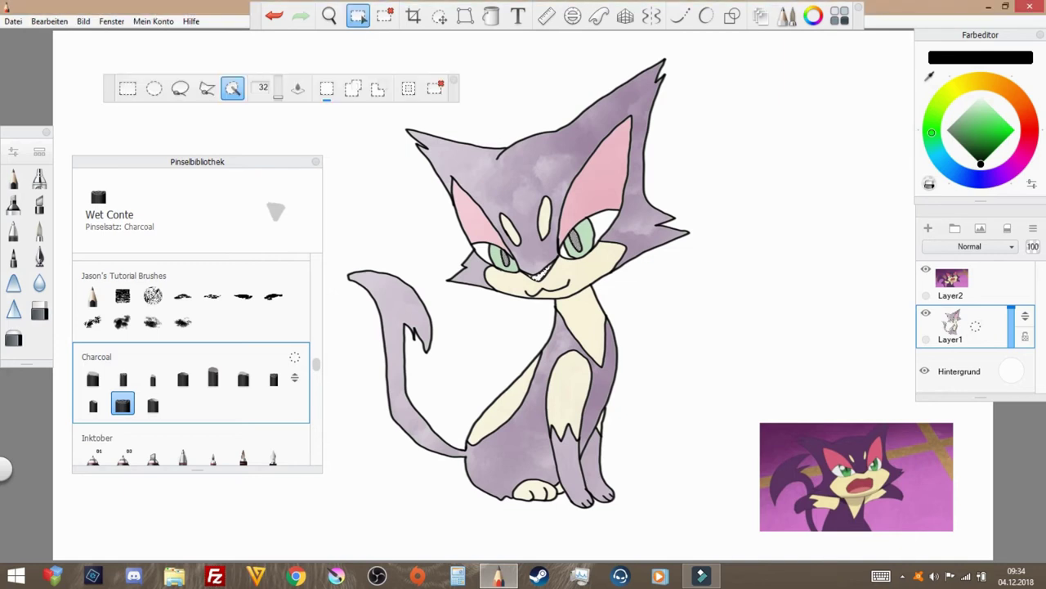
click(359, 15)
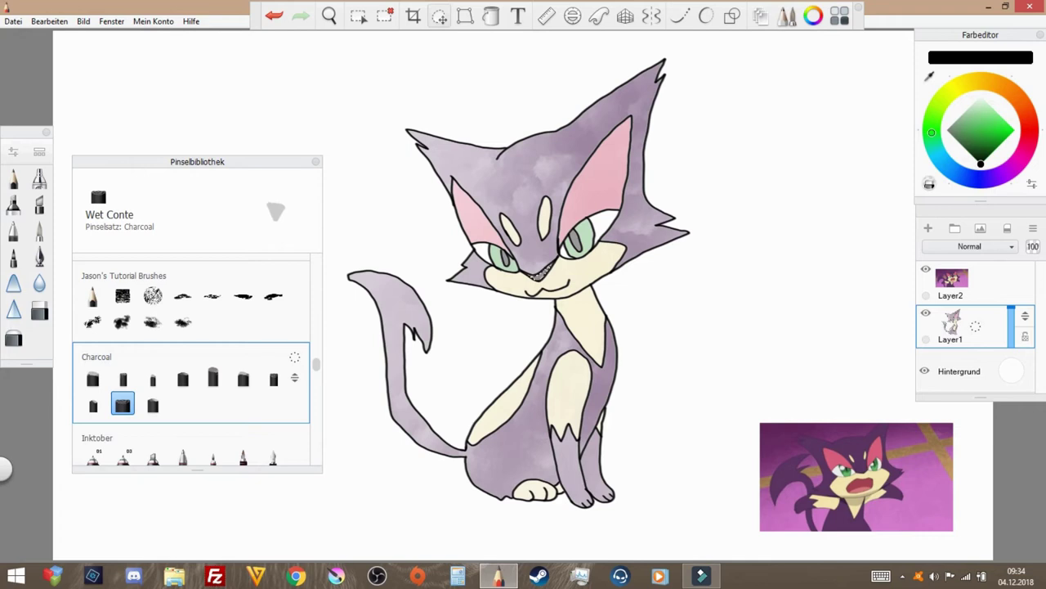
Step: Scale the coloured cat down slightly and move it closer to the centre of the canvas
click(439, 16)
drag(495, 196, 539, 242)
click(529, 207)
click(274, 16)
click(439, 17)
click(570, 212)
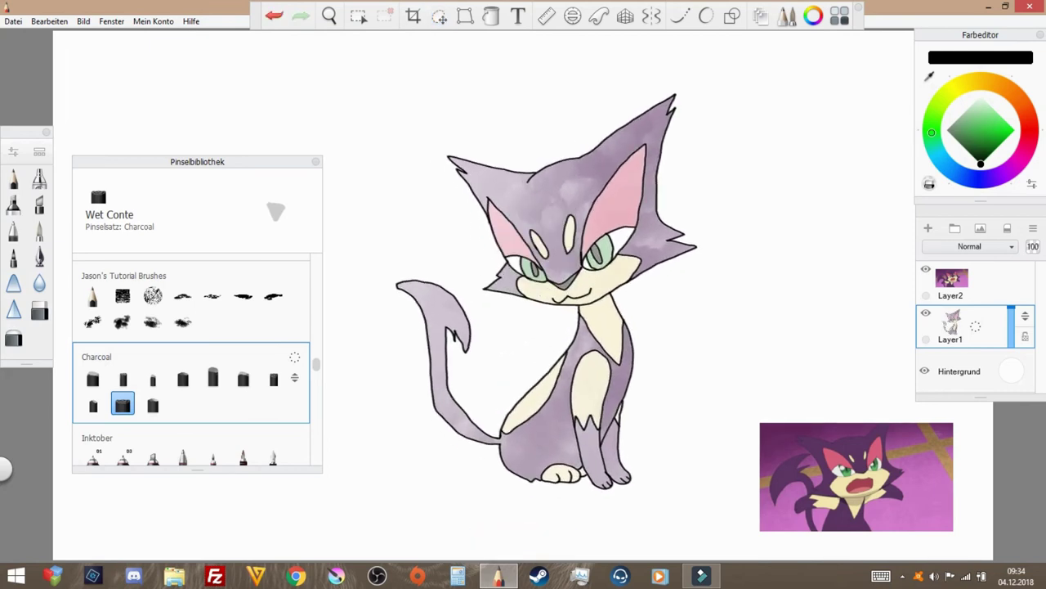
Step: Add a new layer beneath Layer1 and fit the ellipse guide as a near-circle around the cat
click(928, 228)
drag(1025, 316, 1025, 383)
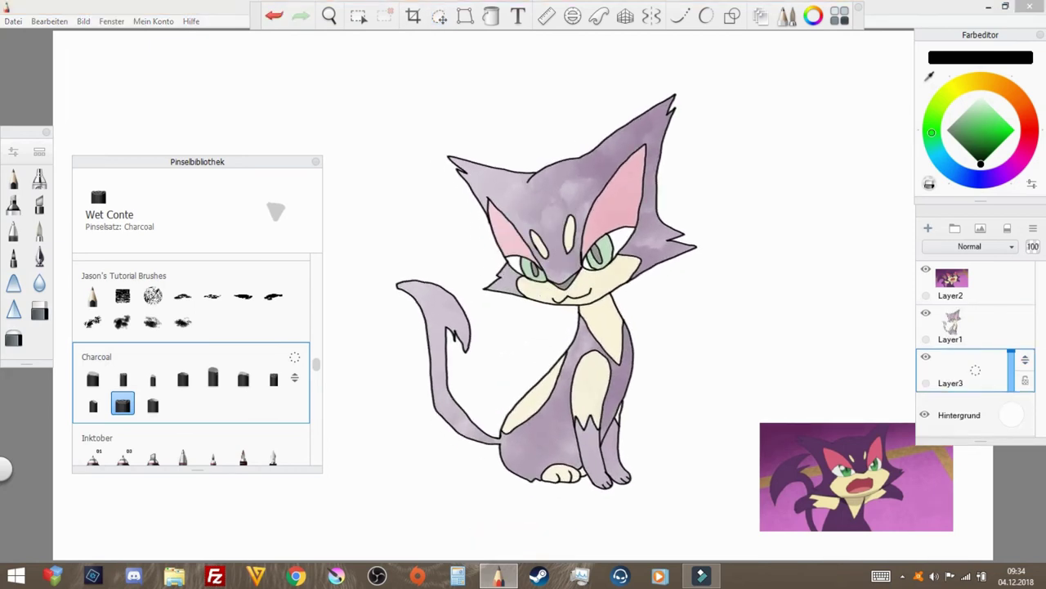
click(572, 16)
drag(523, 202, 523, 84)
drag(523, 295, 569, 296)
click(344, 295)
drag(344, 299, 398, 299)
drag(568, 299, 565, 313)
mouse_move(563, 142)
mouse_down()
mouse_move(563, 115)
mouse_move(564, 149)
mouse_up()
drag(394, 313, 350, 313)
drag(565, 313, 576, 302)
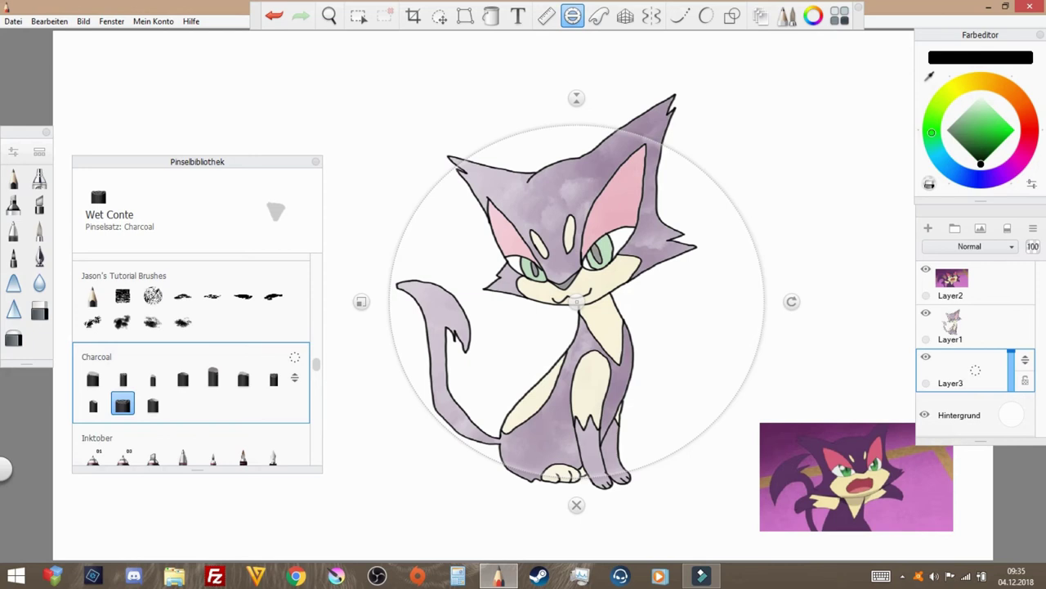
drag(576, 302, 569, 302)
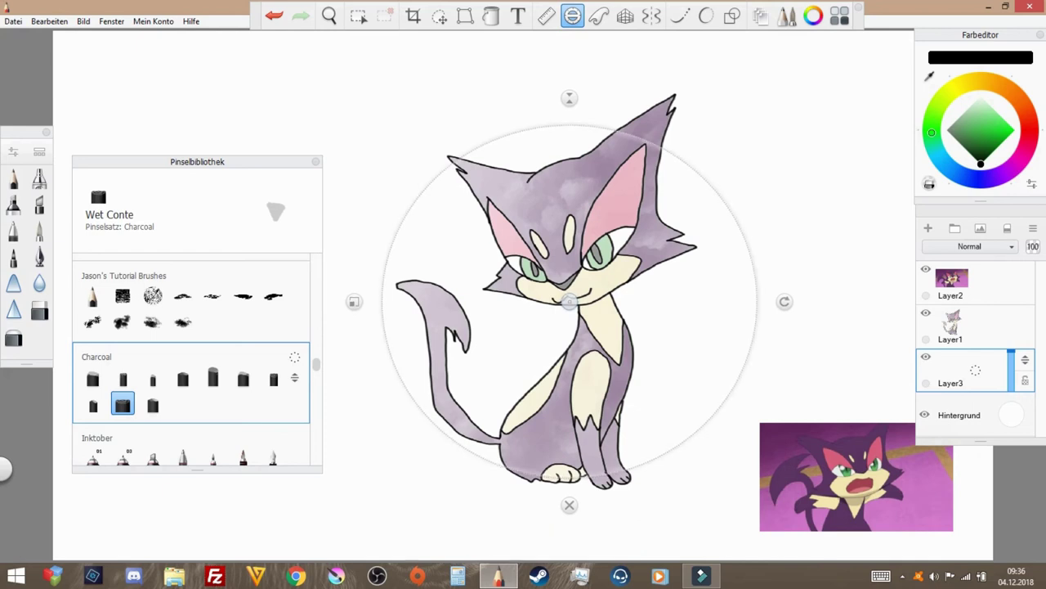
Step: Try tracing the ellipse guide in black with the pencil, and undo the outline
click(13, 178)
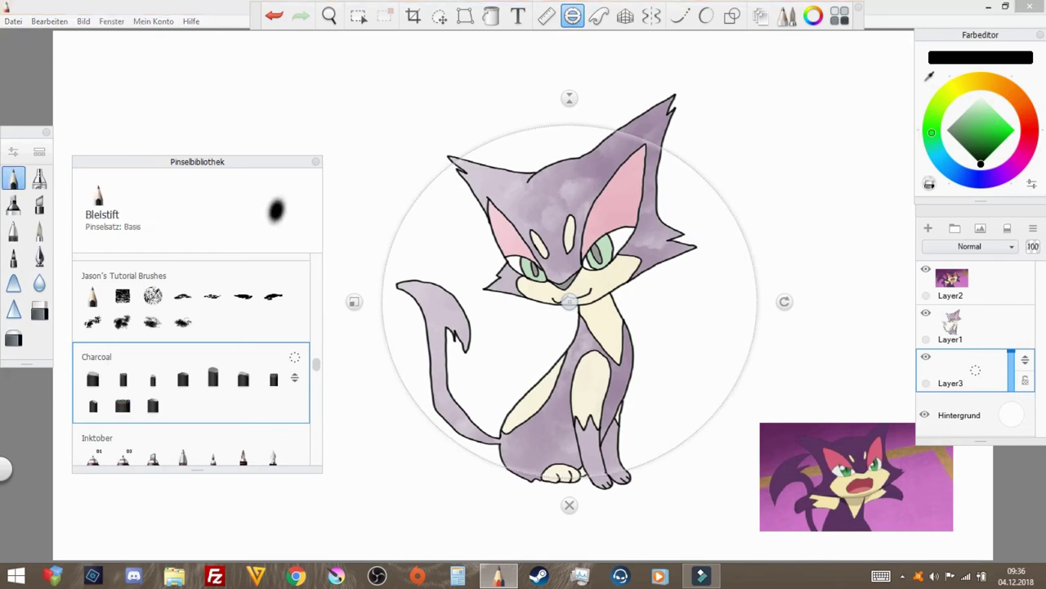
mouse_move(539, 128)
mouse_down()
mouse_move(382, 323)
mouse_move(731, 393)
mouse_move(633, 468)
mouse_move(663, 147)
mouse_move(533, 128)
mouse_up()
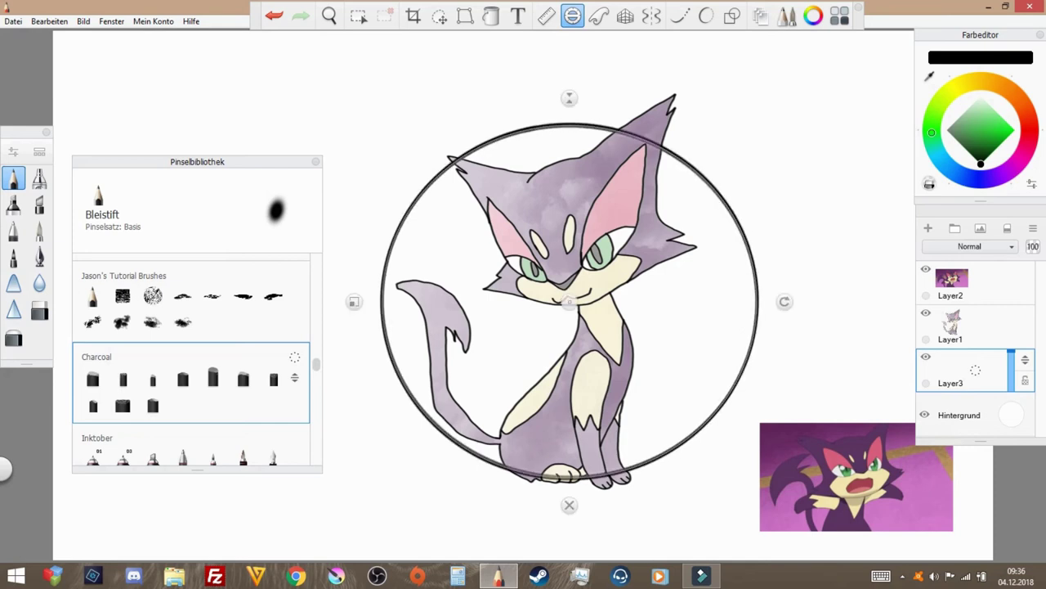
key(ctrl+z)
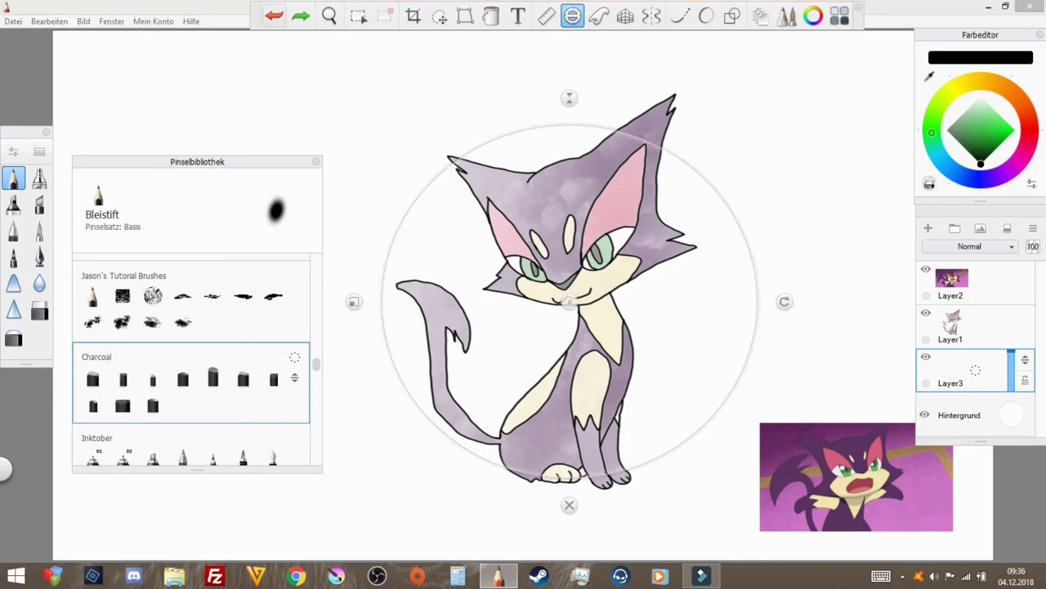
Step: Try painting a grey ring around the cat along the guide with Wet Conte, and close the ellipse guide
click(123, 404)
mouse_move(391, 231)
mouse_down()
mouse_move(474, 459)
mouse_move(521, 124)
mouse_move(427, 416)
mouse_up()
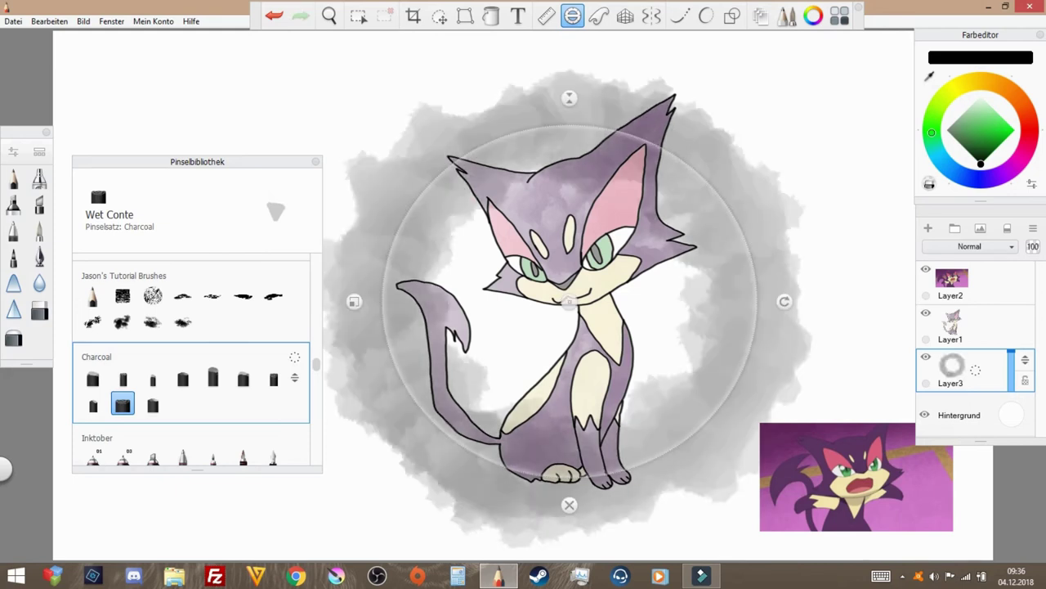
click(569, 504)
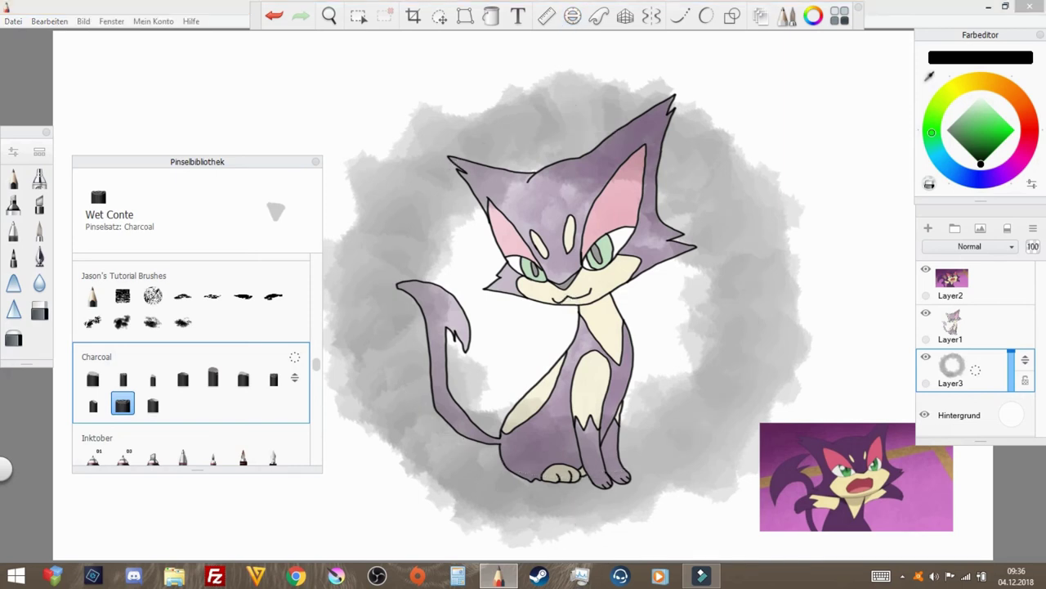
Step: Pick a dark purple from the reference picture and try painting the area inside the grey ring with it
alt+click(836, 452)
key(w)
click(536, 255)
key(b)
mouse_move(478, 233)
mouse_down()
mouse_move(524, 380)
mouse_move(670, 278)
mouse_move(646, 197)
mouse_move(466, 246)
mouse_move(490, 376)
mouse_move(646, 343)
mouse_move(686, 303)
mouse_up()
key(ctrl+d)
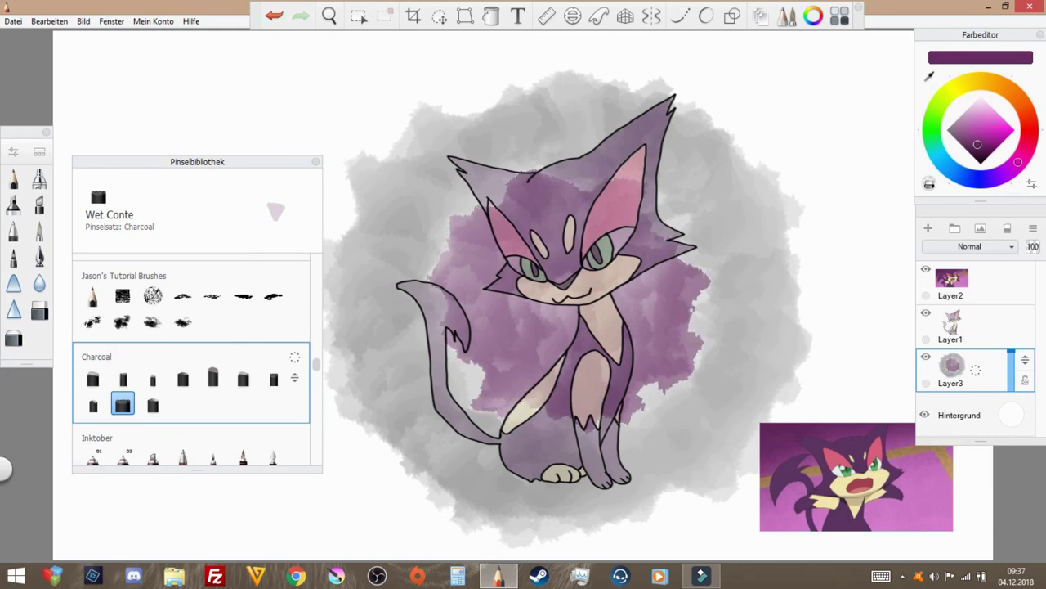
Step: Return to Layer3 and undo the purple and grey background painting
click(963, 327)
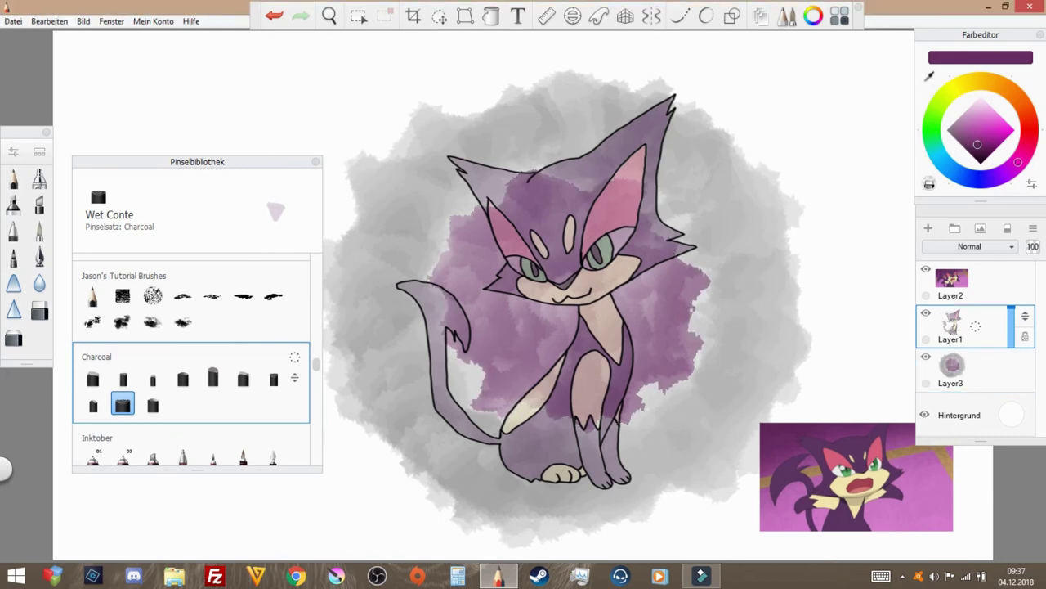
click(951, 281)
click(956, 370)
mouse_move(1011, 353)
mouse_down()
mouse_move(1012, 377)
mouse_move(1011, 350)
mouse_up()
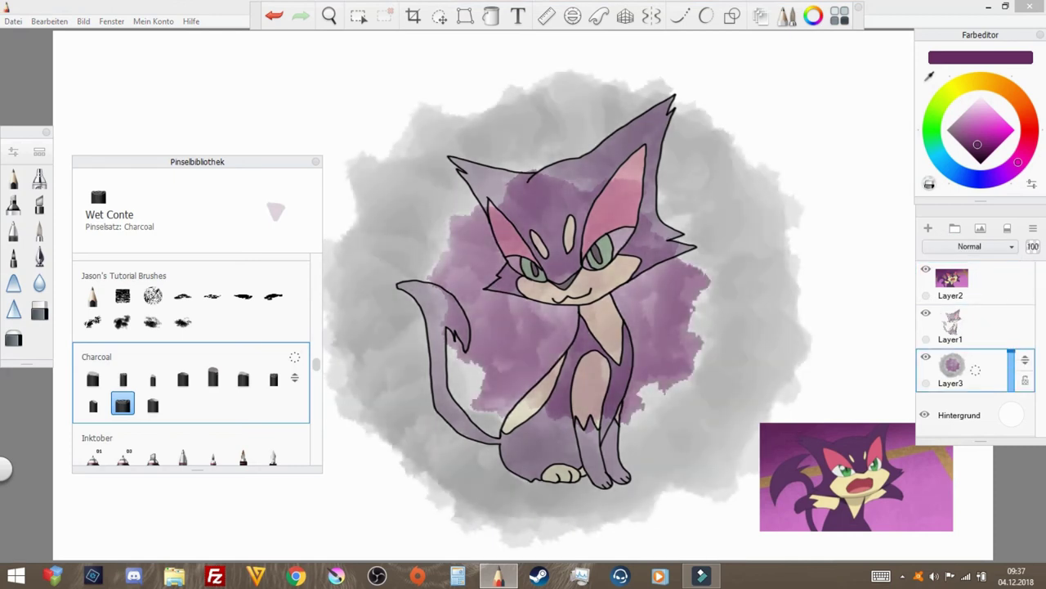
key(ctrl+z)
key(ctrl+z)
key(ctrl+z)
key(ctrl+z)
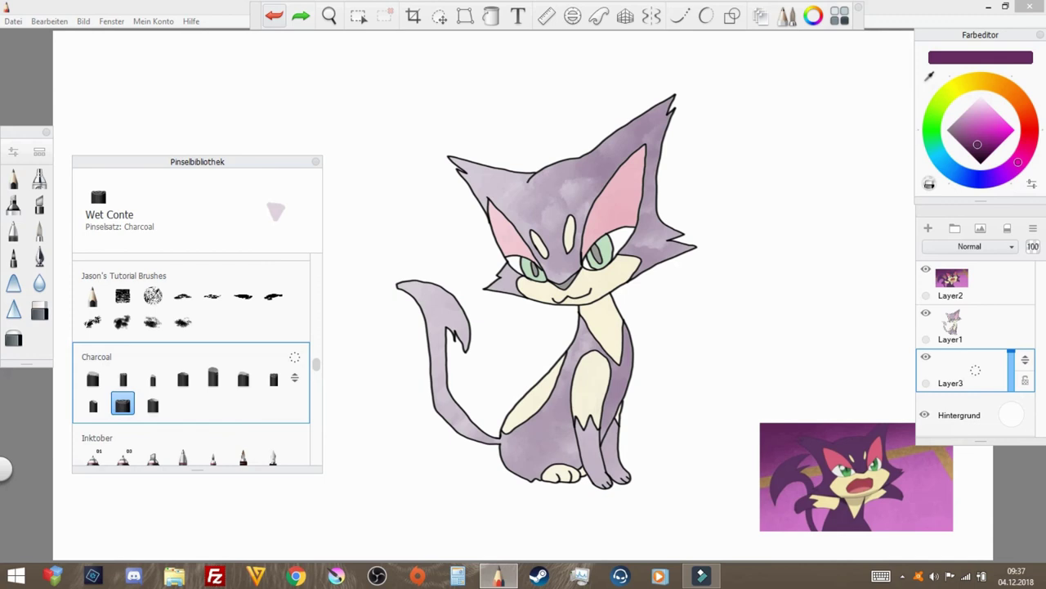
Step: Draw a black pencil outline around the cat on Layer3 along the ellipse guide, and close the guide
click(573, 15)
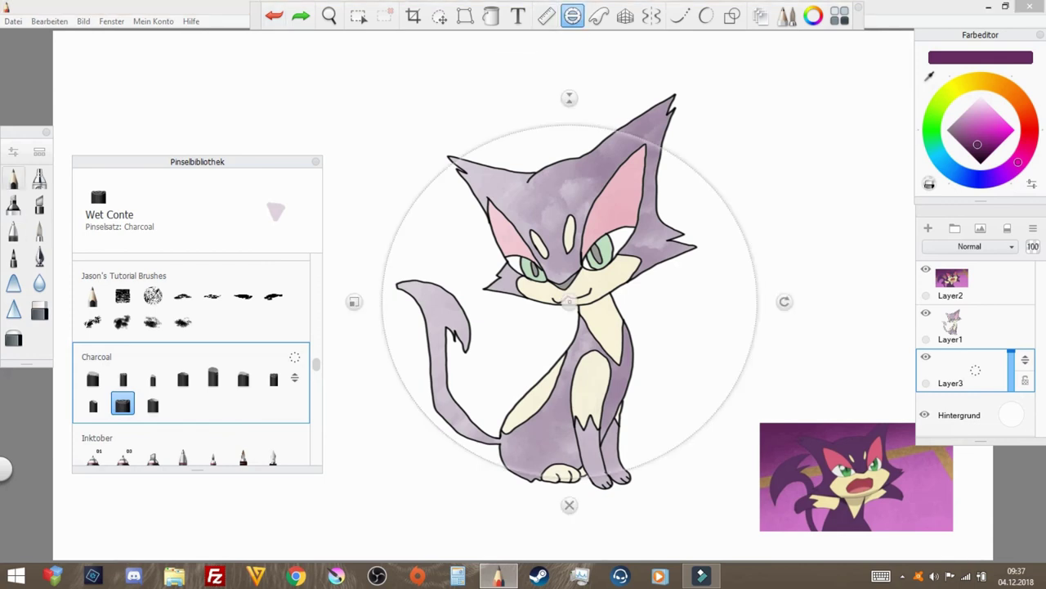
click(13, 179)
mouse_move(473, 152)
mouse_down()
mouse_move(487, 143)
mouse_move(437, 424)
mouse_move(488, 143)
mouse_move(399, 231)
mouse_up()
click(275, 15)
click(981, 159)
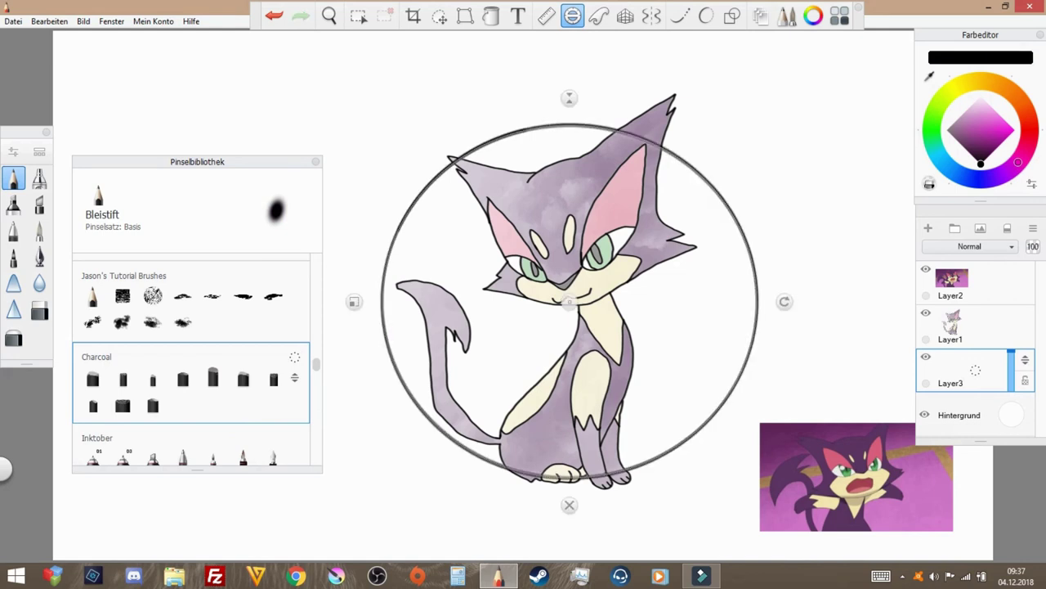
click(570, 505)
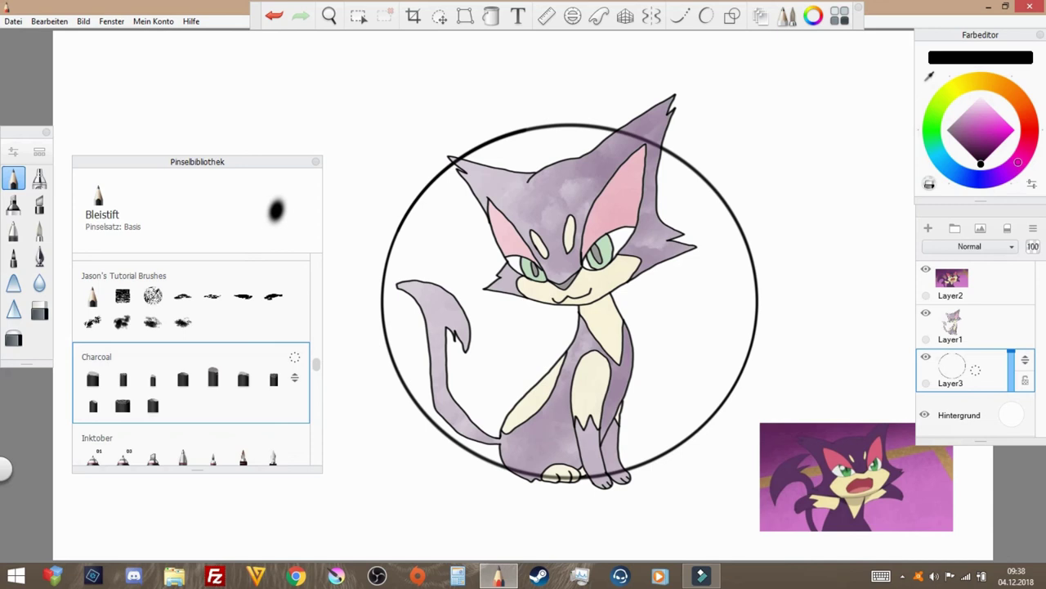
Step: Activate Layer1 and scale and move the cat so it fits inside the circle
click(964, 327)
click(439, 15)
drag(469, 144, 472, 225)
click(474, 232)
click(502, 203)
Step: Select the circle's interior on Layer3 and paint the upper half dark purple and the lower half light pinkish purple with Wet Conte
click(973, 372)
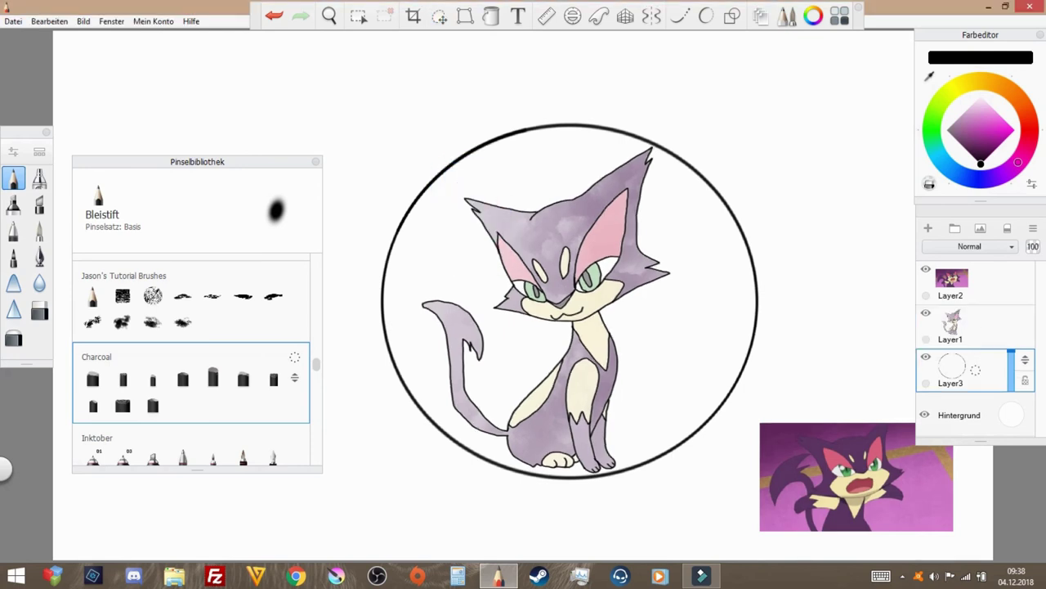
click(358, 17)
click(458, 245)
click(13, 179)
click(978, 145)
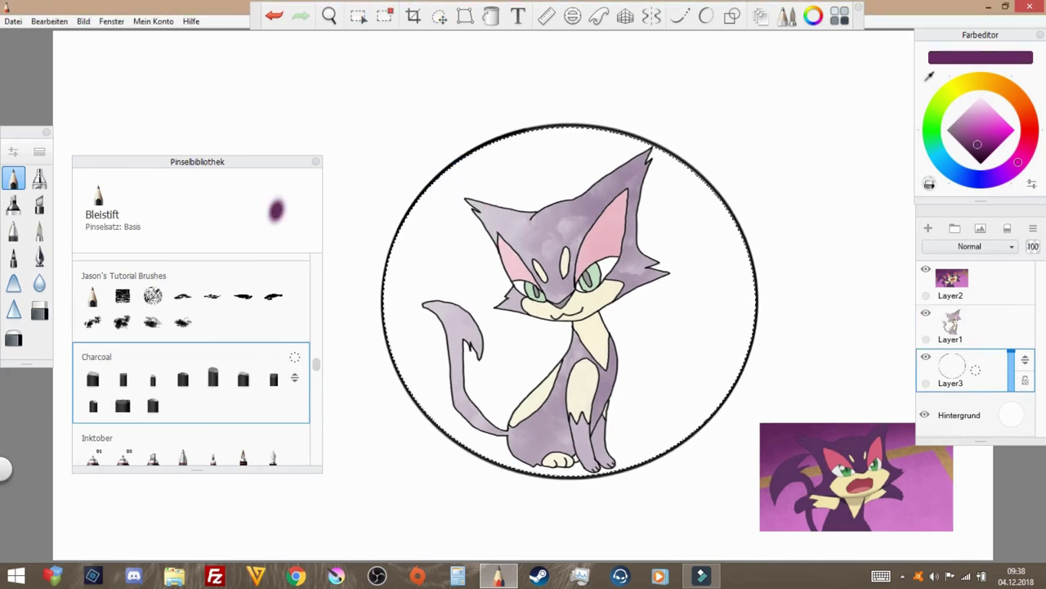
click(123, 404)
mouse_move(470, 167)
mouse_down()
mouse_move(705, 196)
mouse_move(691, 377)
mouse_up()
key(ctrl+z)
mouse_move(662, 152)
mouse_down()
mouse_move(656, 166)
mouse_move(457, 237)
mouse_move(703, 269)
mouse_move(703, 344)
mouse_move(531, 408)
mouse_move(638, 434)
mouse_move(730, 339)
mouse_move(701, 314)
mouse_move(731, 327)
mouse_move(720, 351)
mouse_up()
click(979, 121)
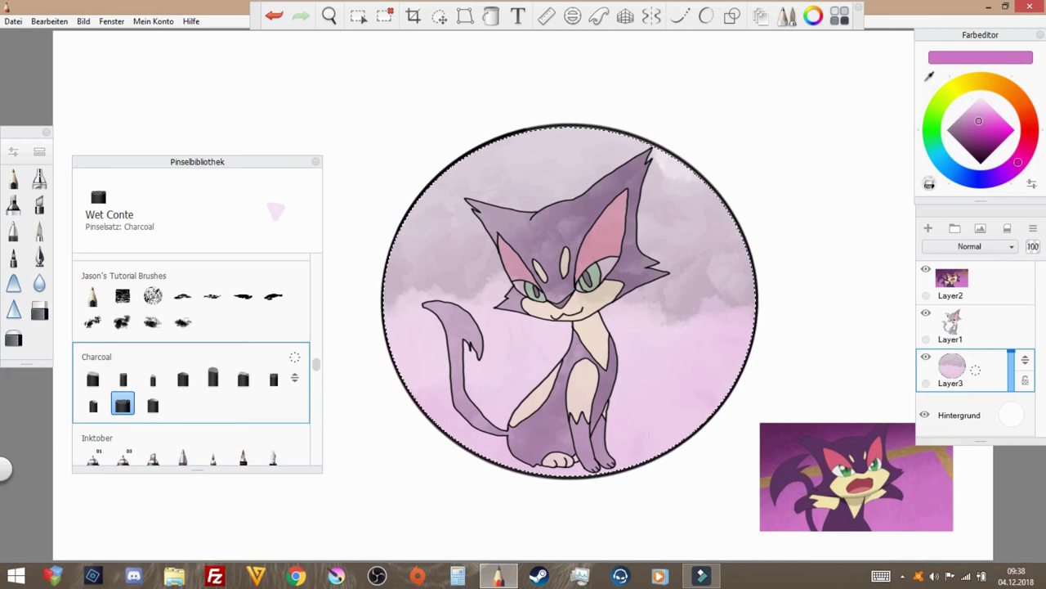
Step: Activate Layer1, pick the dark purple from the reference picture's fur and clear the circle selection
click(964, 325)
click(929, 76)
click(847, 448)
click(358, 16)
click(358, 16)
click(385, 15)
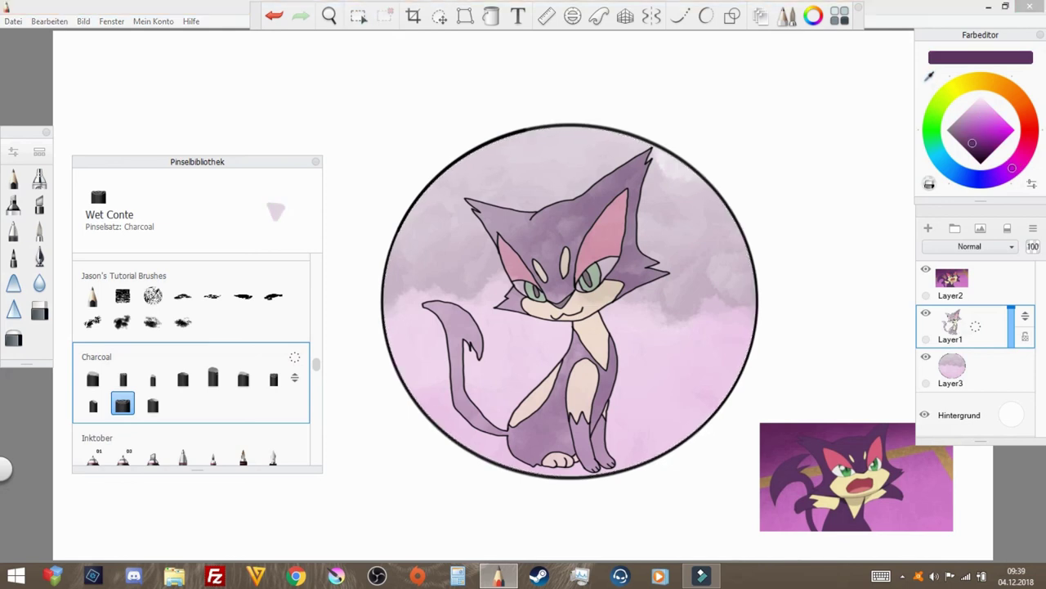
click(358, 16)
click(549, 233)
click(358, 15)
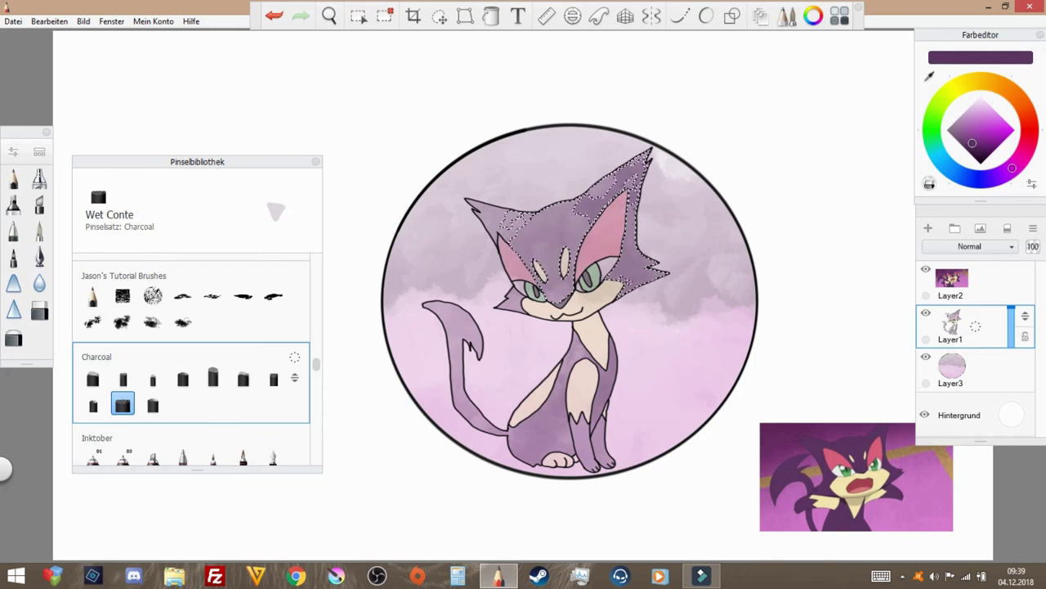
click(385, 15)
click(274, 16)
click(274, 16)
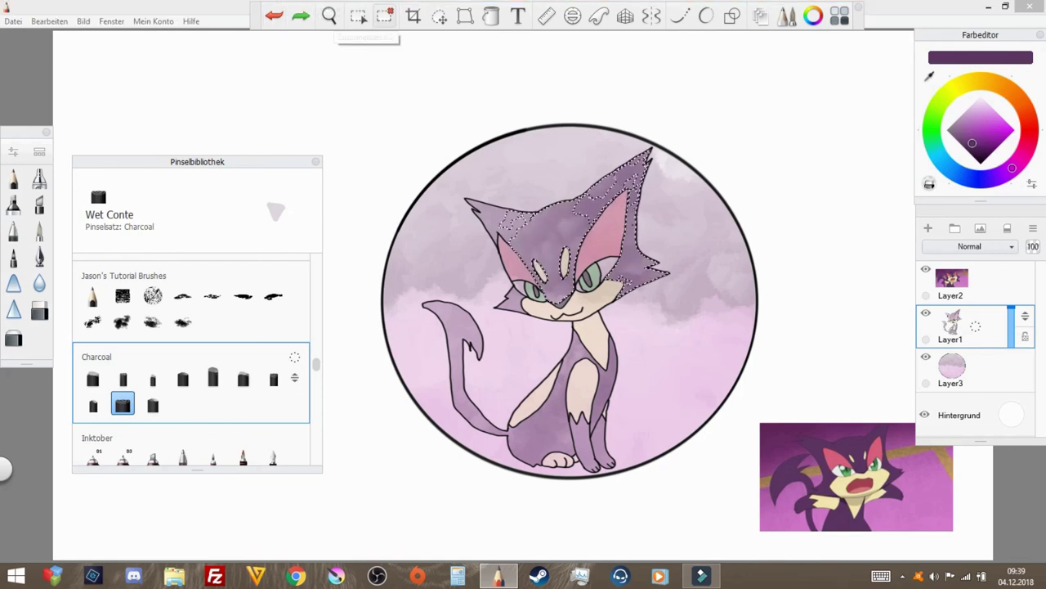
click(385, 15)
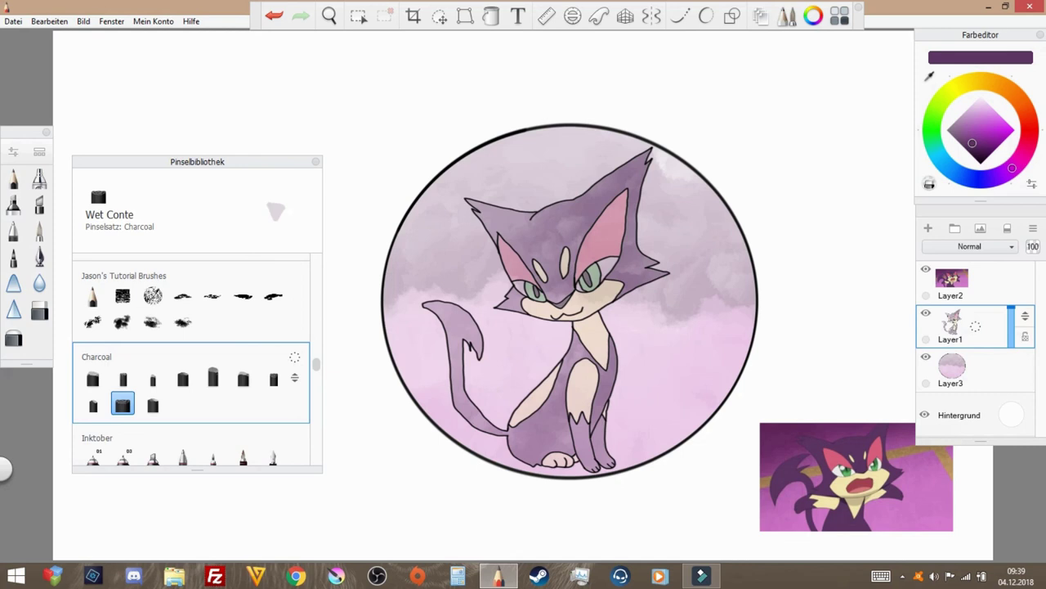
Step: Reduce the artwork to Layer3 on a transparent background by hiding Hintergrund, deleting reference Layer2 and merging Layer1 into Layer3
click(315, 161)
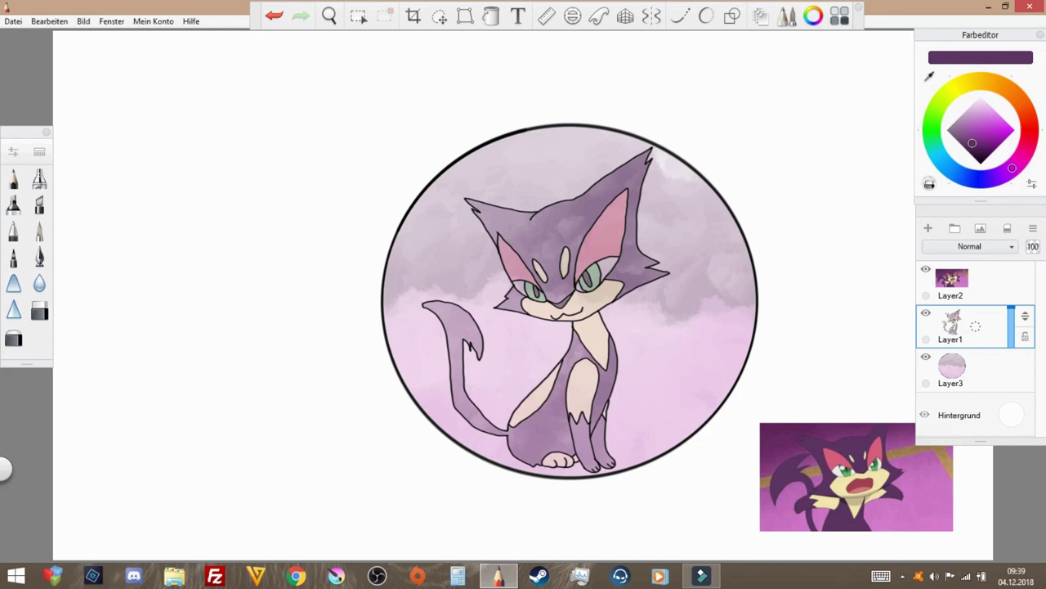
click(925, 414)
drag(952, 282, 897, 285)
drag(975, 282, 959, 304)
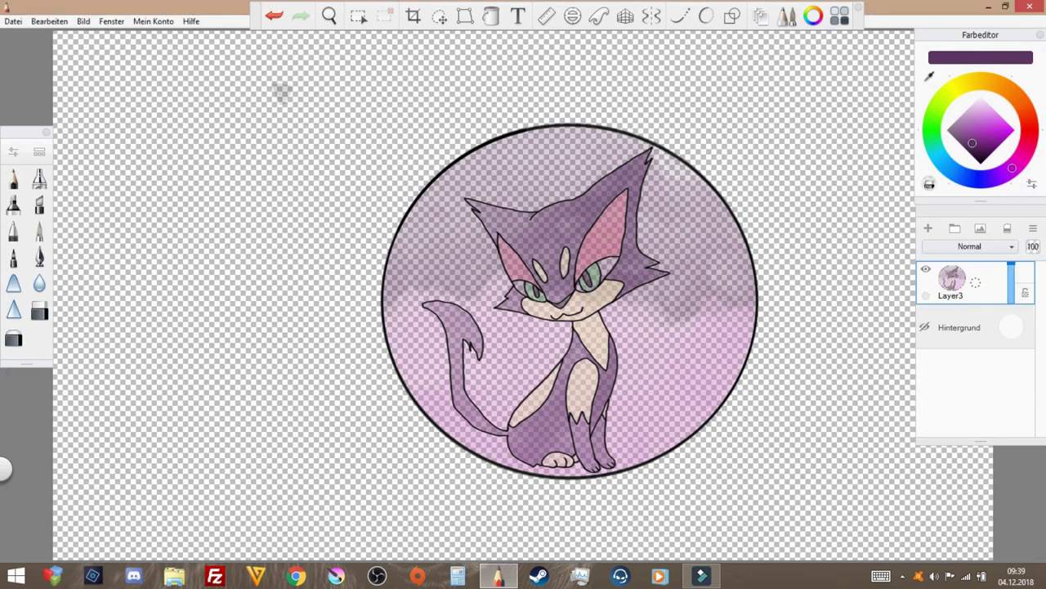
Step: Start saving the picture as a new file on the Desktop with the PNG file type
click(13, 21)
click(52, 112)
click(294, 291)
click(123, 332)
click(294, 291)
click(123, 332)
Step: Save the file under the name "Felilou #EDaPfaY.png" and close the drawing program
click(161, 274)
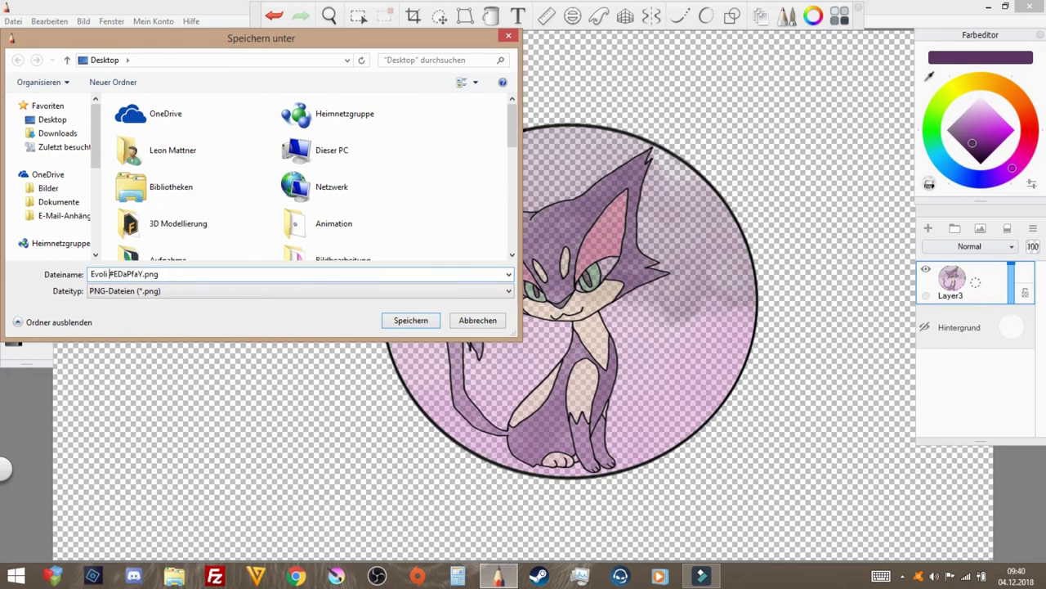
key(BackSpace)
key(BackSpace)
key(BackSpace)
key(BackSpace)
key(BackSpace)
text(Felilou)
click(412, 321)
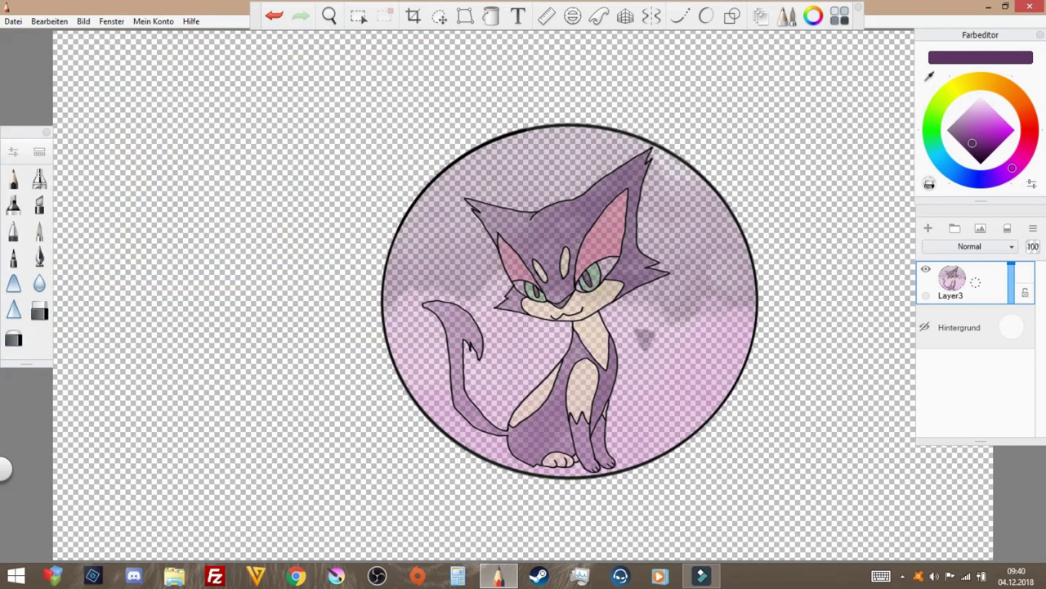
click(1028, 7)
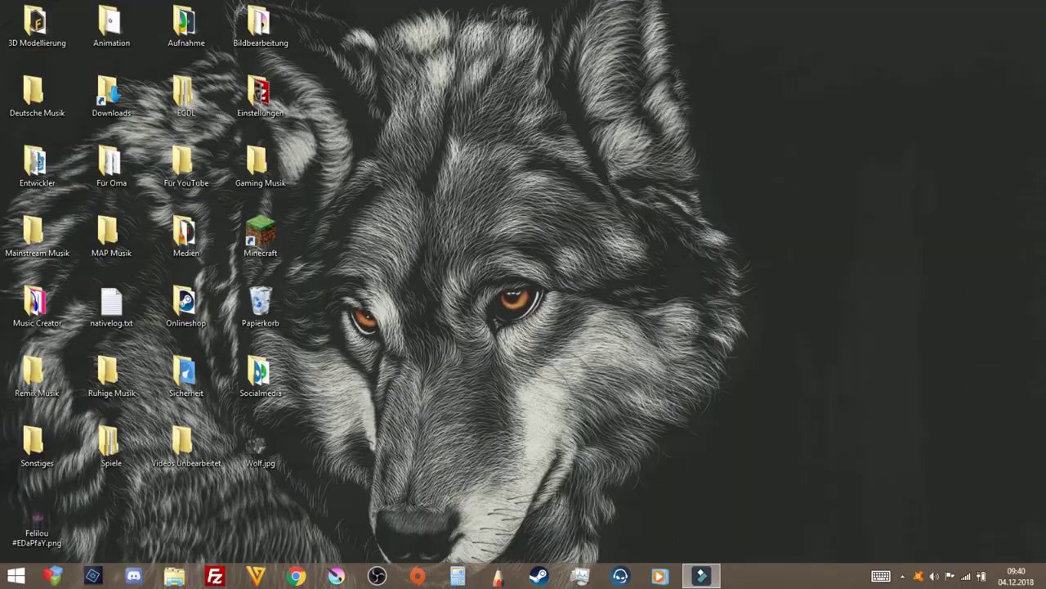